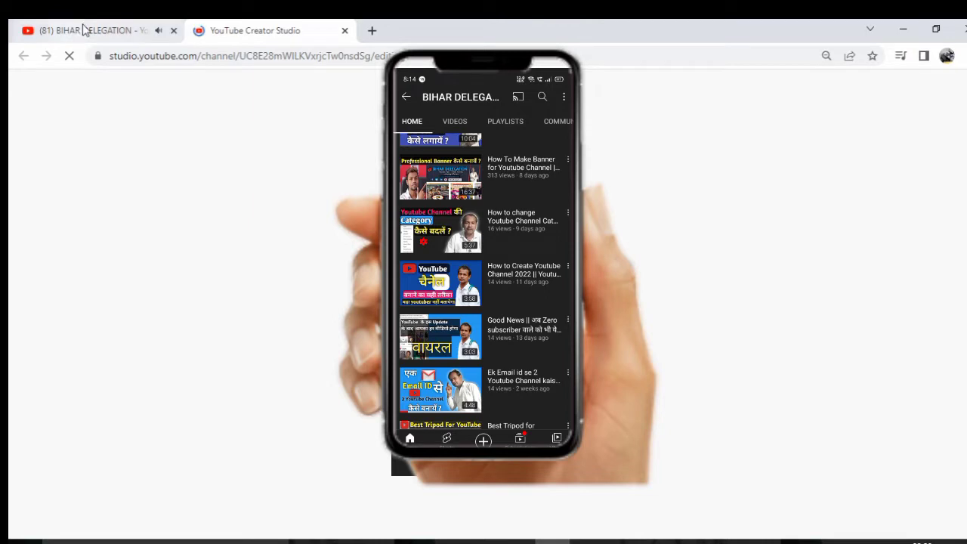
Open the channel customization page for the BIHAR DELEGATION channel in YouTube Studio
{"action": "left_click", "coordinate": [80, 30]}
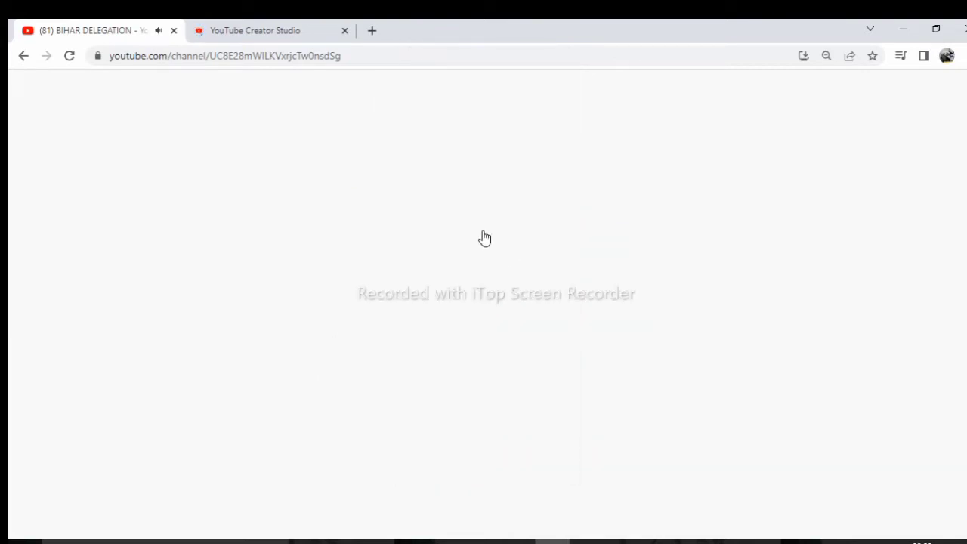
{"action": "left_click", "coordinate": [237, 33]}
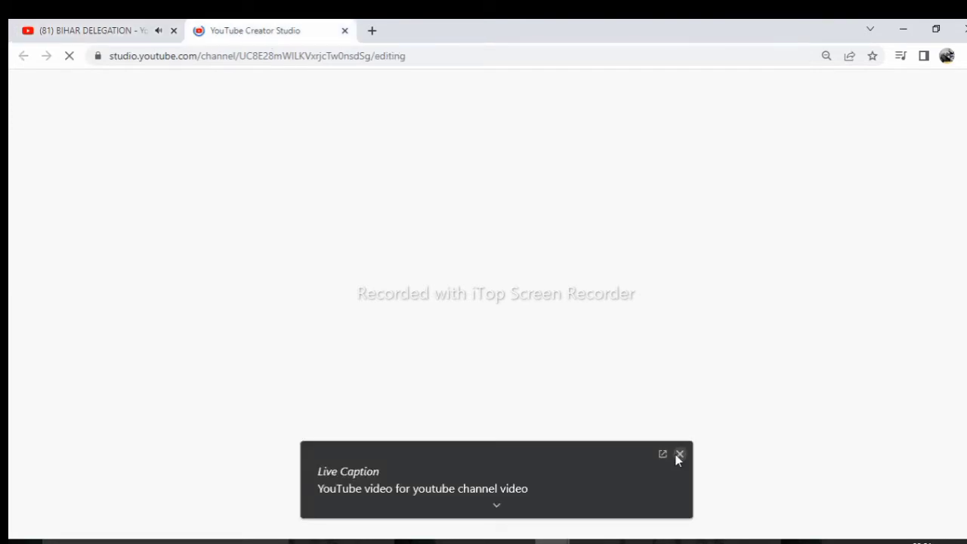
{"action": "left_click", "coordinate": [680, 455]}
{"action": "left_click", "coordinate": [108, 29]}
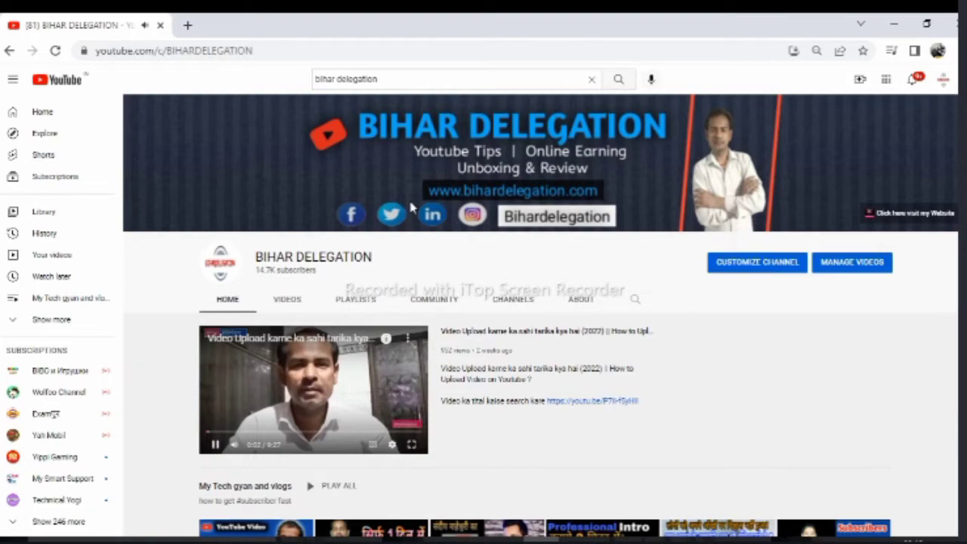
{"action": "left_click", "coordinate": [757, 263]}
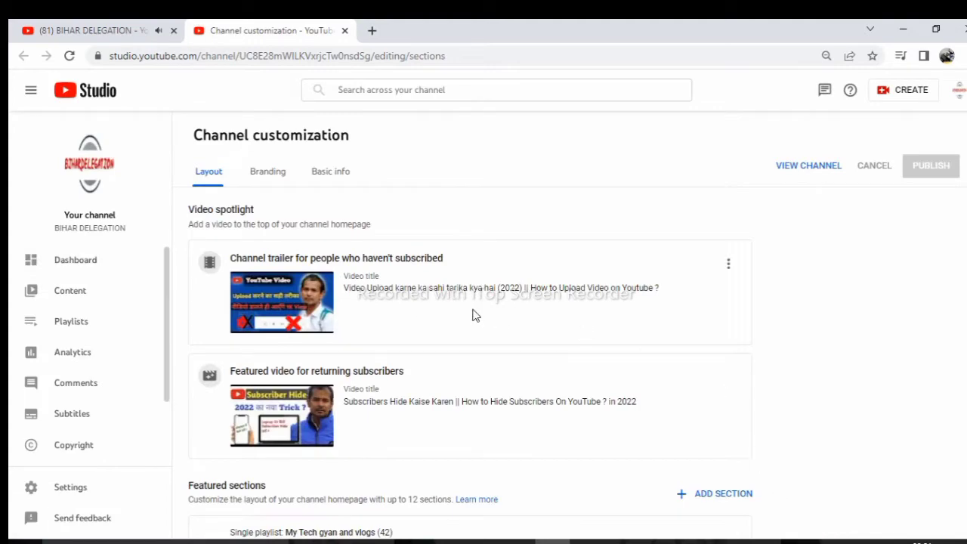
Examine the video spotlight and featured sections in the channel's homepage layout
{"action": "scroll", "coordinate": [474, 316], "scroll_direction": "down", "scroll_amount": 1}
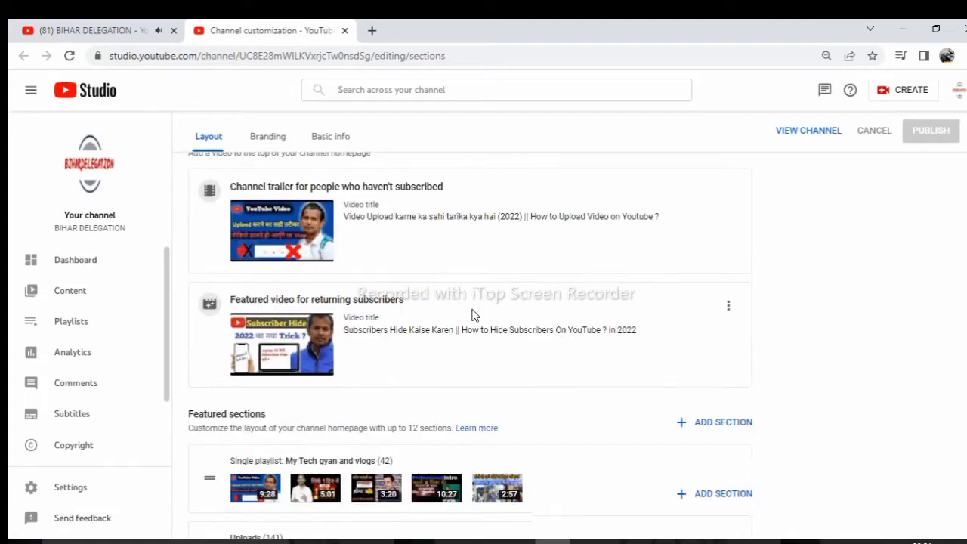
{"action": "scroll", "coordinate": [474, 316], "scroll_direction": "up", "scroll_amount": 1}
{"action": "scroll", "coordinate": [309, 317], "scroll_direction": "down", "scroll_amount": 5}
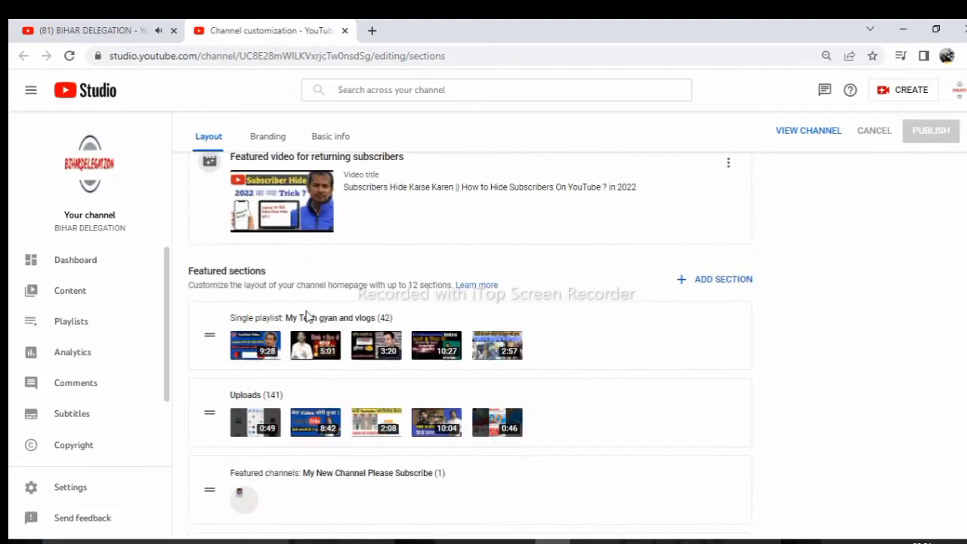
{"action": "scroll", "coordinate": [313, 319], "scroll_direction": "up", "scroll_amount": 3}
{"action": "scroll", "coordinate": [308, 317], "scroll_direction": "up", "scroll_amount": 2}
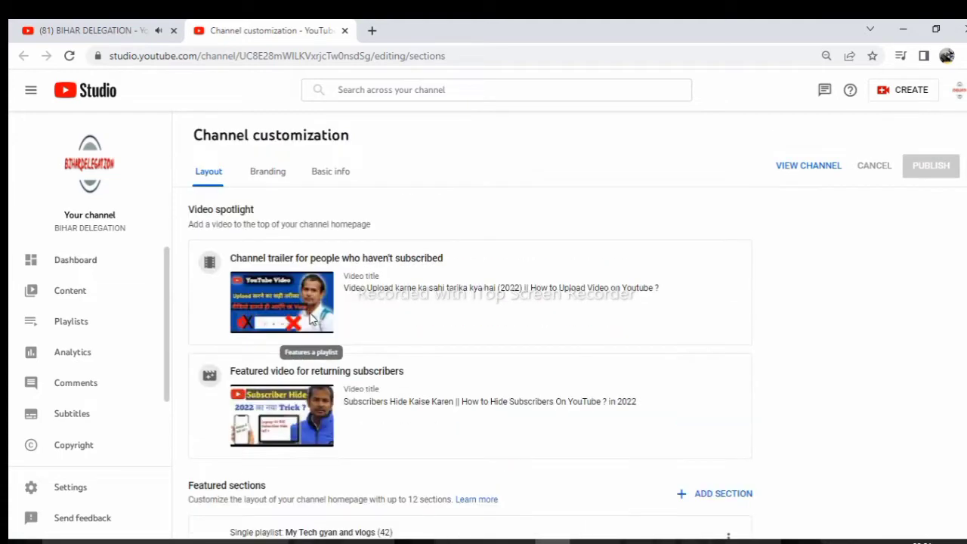
{"action": "scroll", "coordinate": [226, 260], "scroll_direction": "down", "scroll_amount": 1}
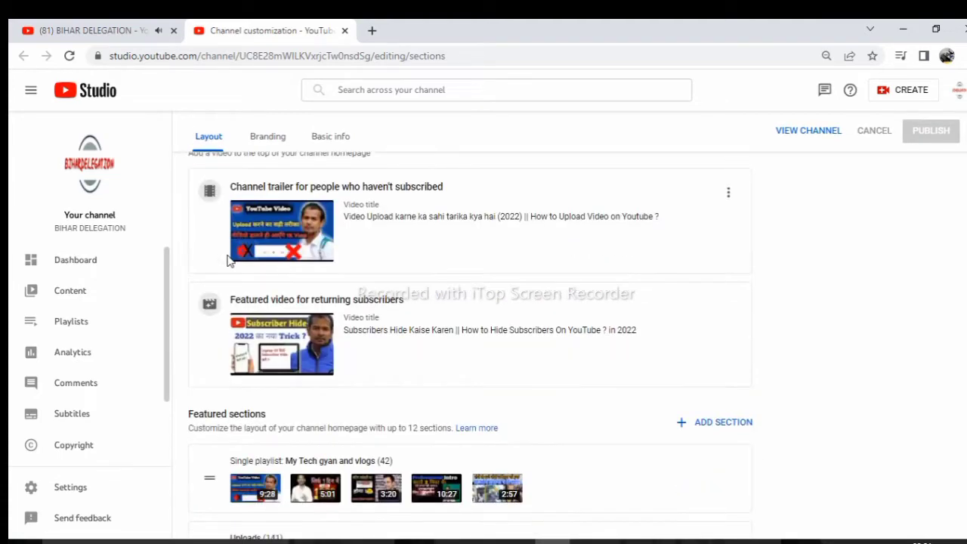
{"action": "scroll", "coordinate": [227, 259], "scroll_direction": "up", "scroll_amount": 1}
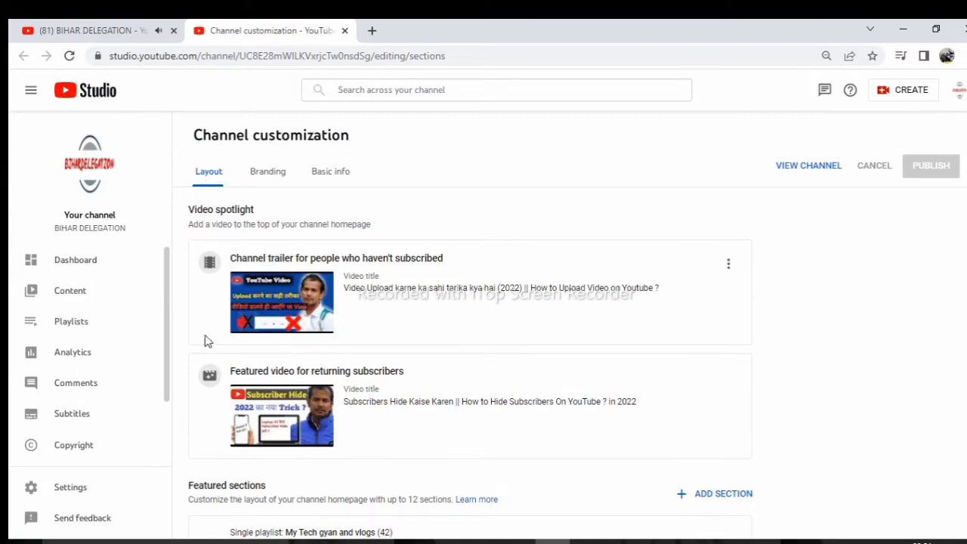
{"action": "scroll", "coordinate": [208, 341], "scroll_direction": "down", "scroll_amount": 1}
{"action": "scroll", "coordinate": [209, 328], "scroll_direction": "up", "scroll_amount": 1}
{"action": "scroll", "coordinate": [231, 316], "scroll_direction": "down", "scroll_amount": 3}
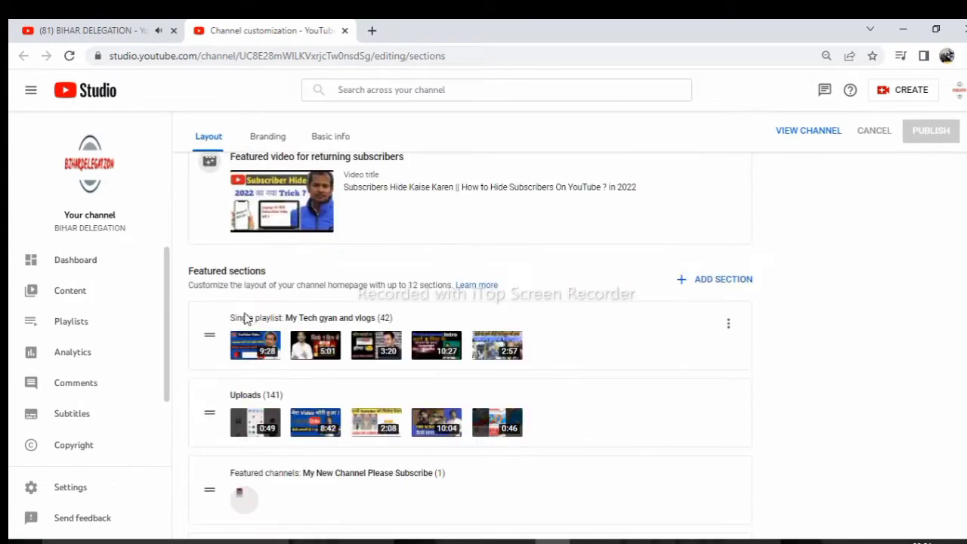
{"action": "scroll", "coordinate": [243, 318], "scroll_direction": "up", "scroll_amount": 3}
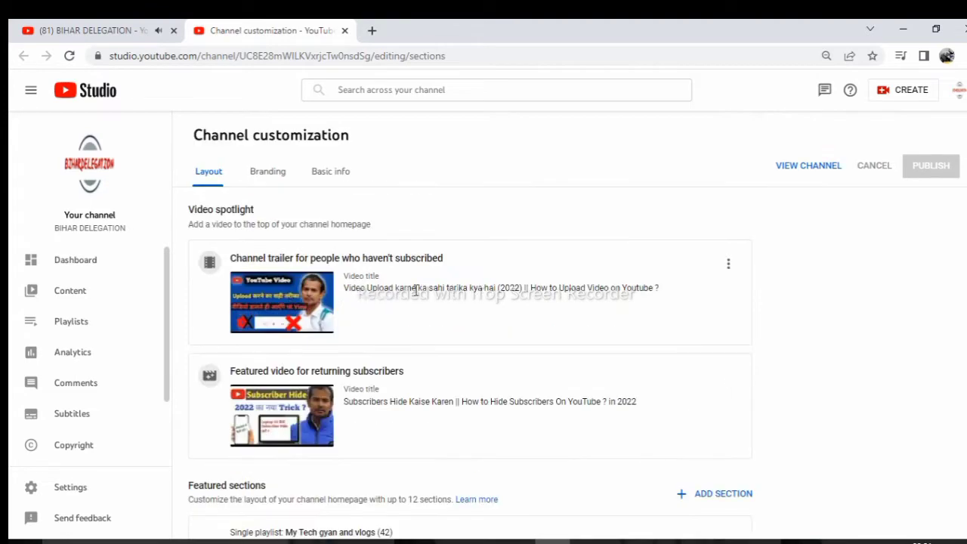
{"action": "scroll", "coordinate": [373, 291], "scroll_direction": "down", "scroll_amount": 2}
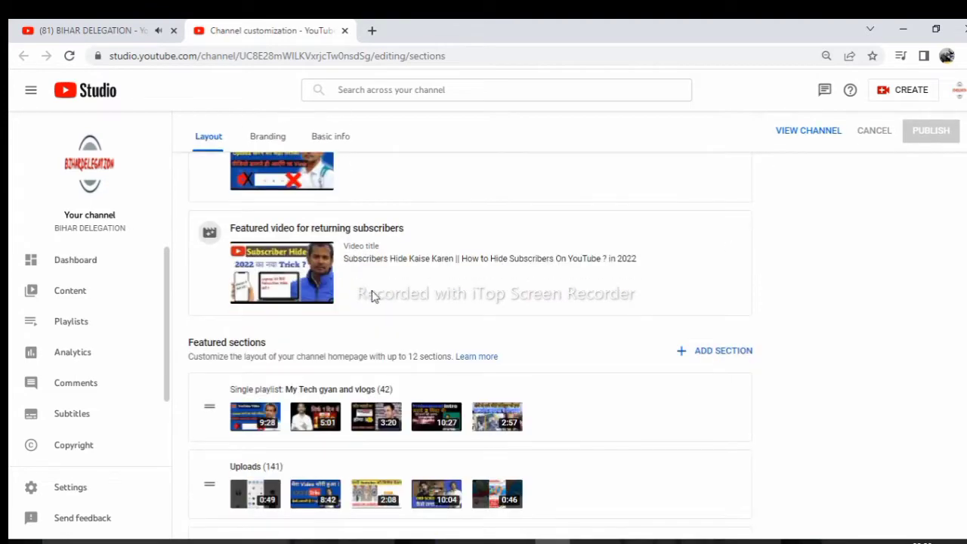
{"action": "scroll", "coordinate": [373, 292], "scroll_direction": "down", "scroll_amount": 3}
{"action": "scroll", "coordinate": [371, 295], "scroll_direction": "up", "scroll_amount": 3}
{"action": "scroll", "coordinate": [372, 295], "scroll_direction": "up", "scroll_amount": 2}
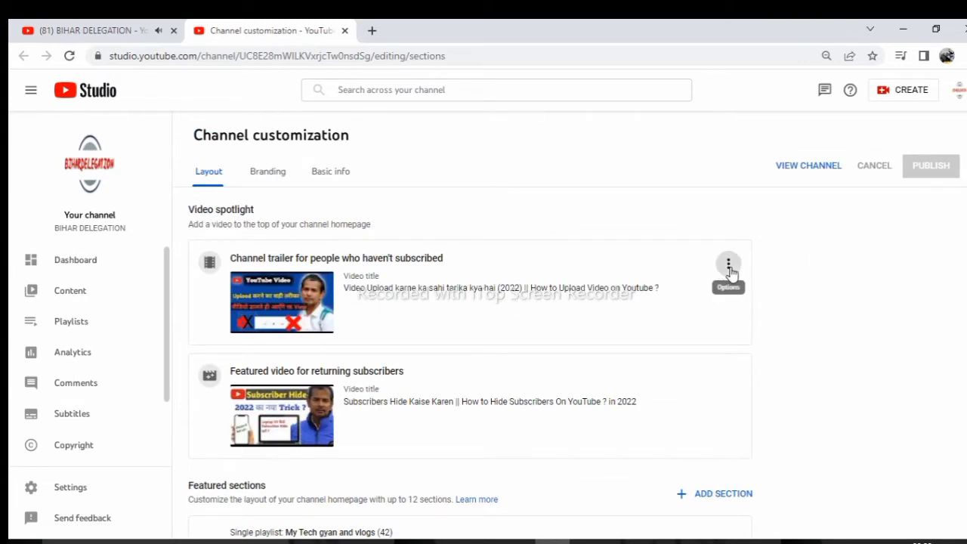
Remove both spotlight videos: the channel trailer for non-subscribers and the featured video for returning subscribers
{"action": "left_click", "coordinate": [730, 266]}
{"action": "left_click", "coordinate": [733, 286]}
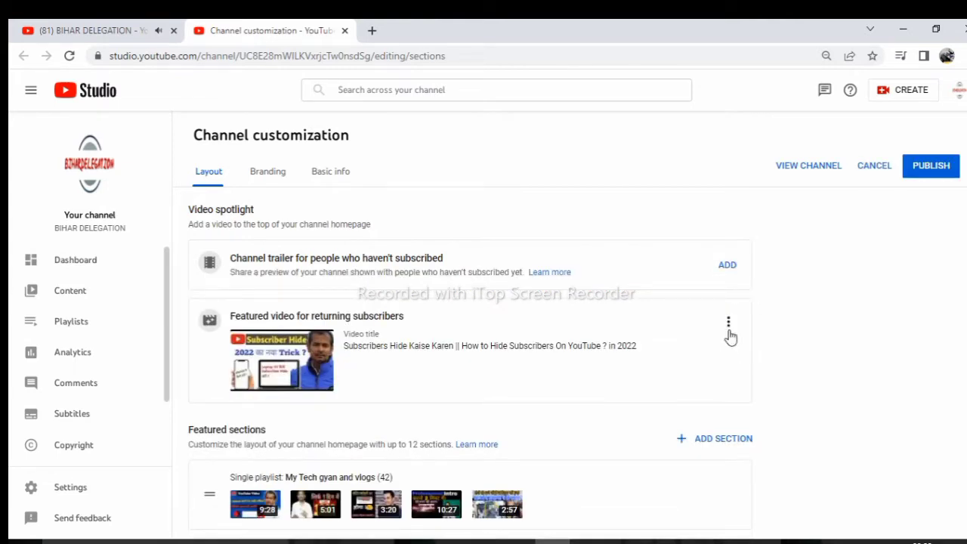
{"action": "left_click", "coordinate": [729, 324]}
{"action": "left_click", "coordinate": [739, 355]}
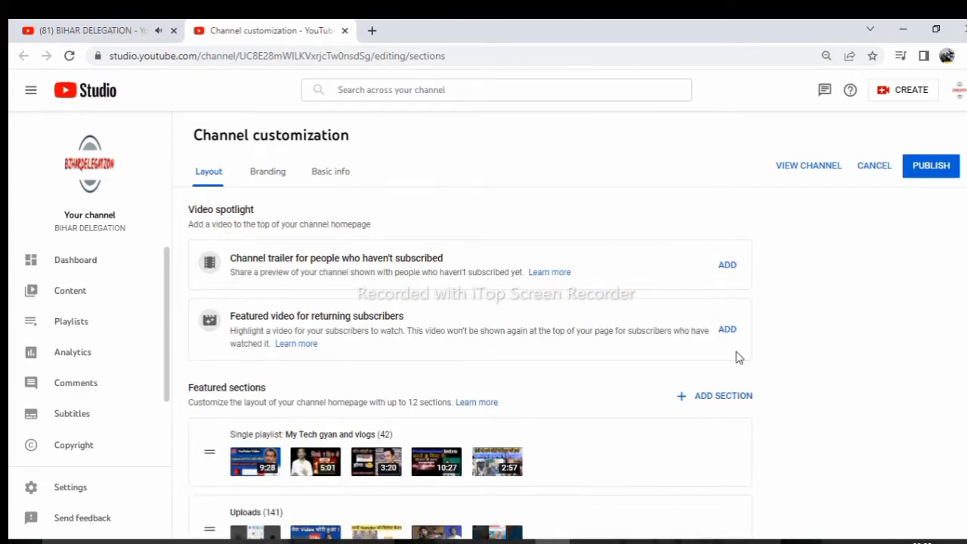
Remove the "My Tech gyan and vlogs" playlist section from the featured sections, keeping the unpublished layout changes
{"action": "scroll", "coordinate": [727, 393], "scroll_direction": "down", "scroll_amount": 2}
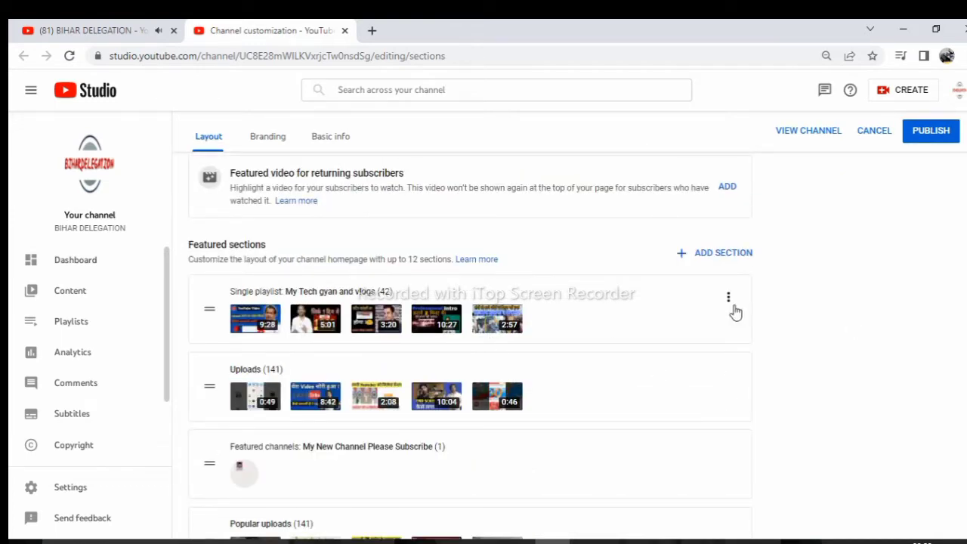
{"action": "left_click", "coordinate": [730, 298]}
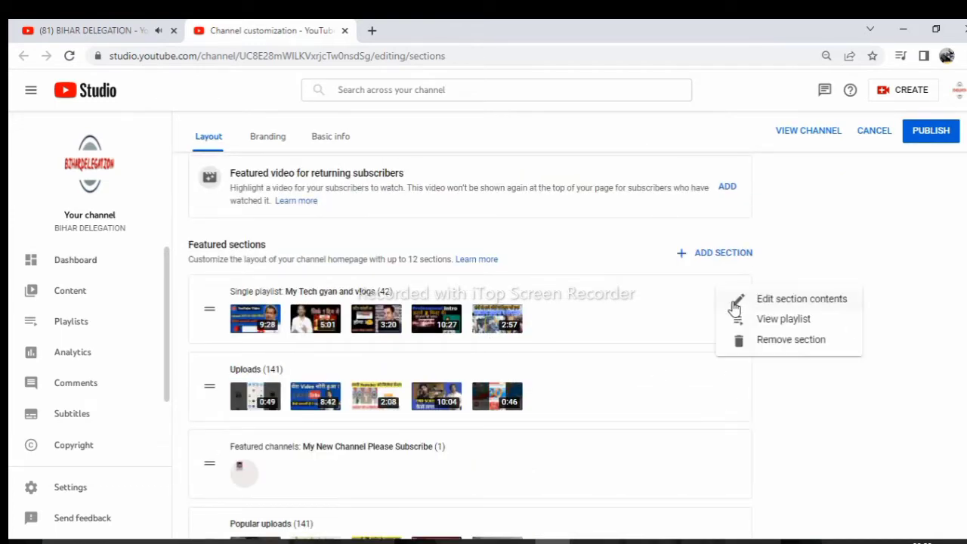
{"action": "left_click", "coordinate": [776, 353]}
{"action": "scroll", "coordinate": [507, 356], "scroll_direction": "up", "scroll_amount": 2}
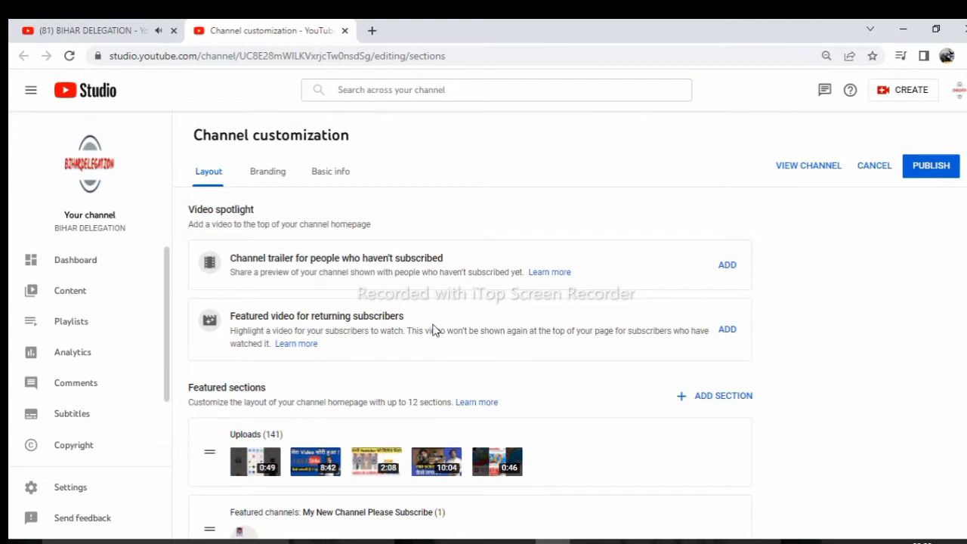
{"action": "left_click", "coordinate": [81, 267]}
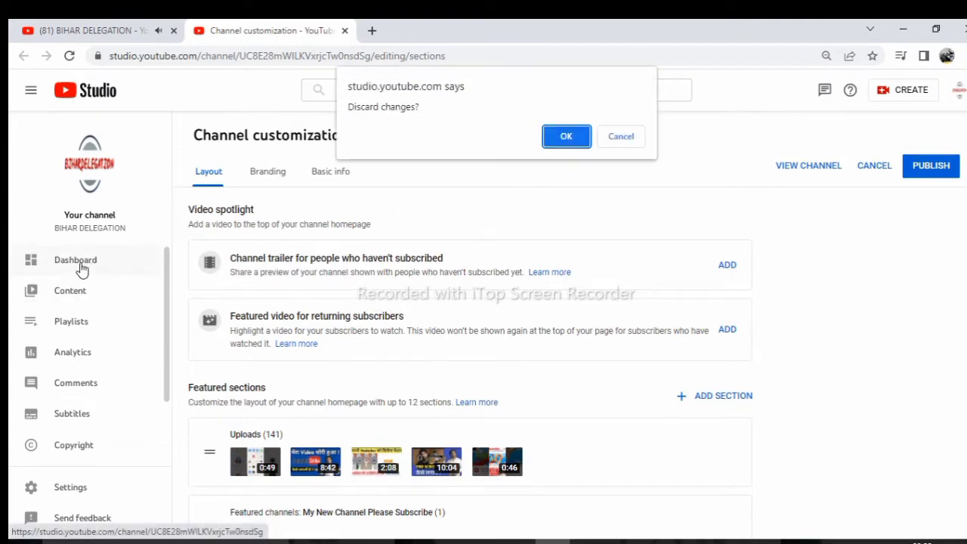
{"action": "left_click", "coordinate": [632, 139]}
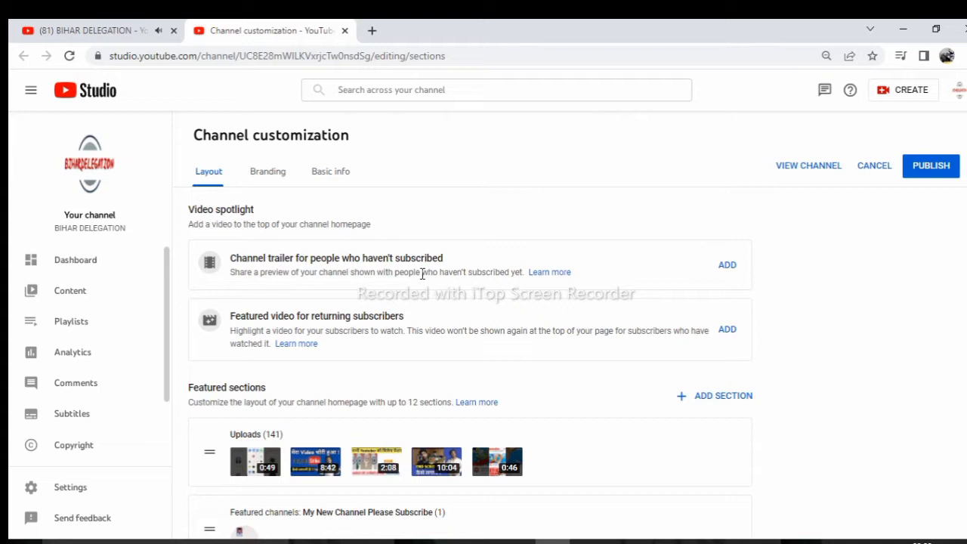
Add "Video Upload karne ka sahi tarika kya hai (2022)" as the channel trailer for people who haven't subscribed
{"action": "left_click", "coordinate": [729, 270]}
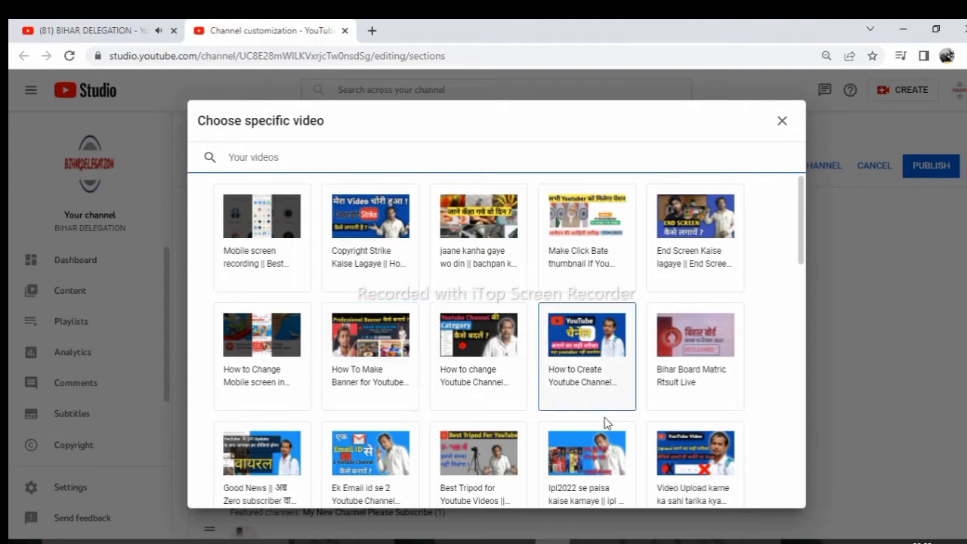
{"action": "left_click", "coordinate": [744, 440]}
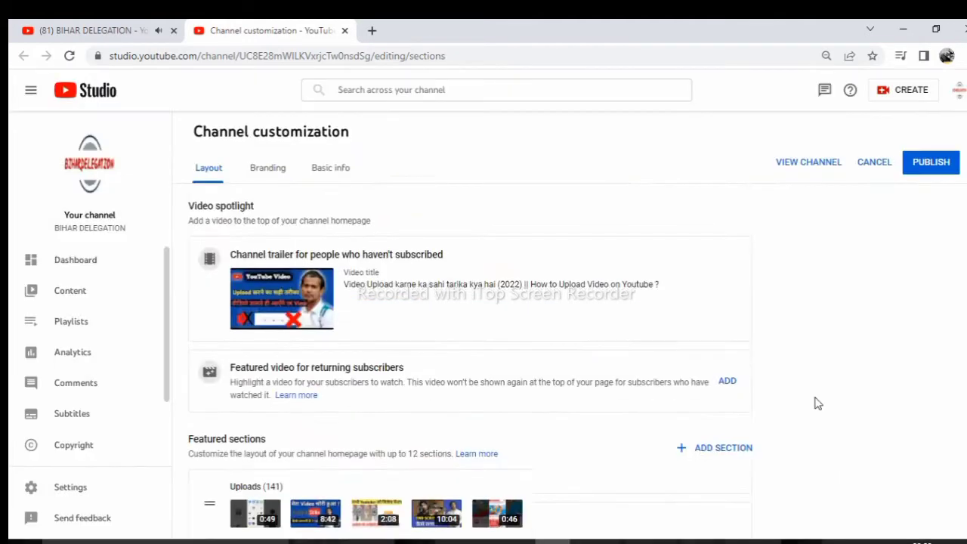
{"action": "scroll", "coordinate": [816, 401], "scroll_direction": "down", "scroll_amount": 2}
{"action": "scroll", "coordinate": [816, 402], "scroll_direction": "up", "scroll_amount": 2}
{"action": "scroll", "coordinate": [717, 363], "scroll_direction": "up", "scroll_amount": 1}
{"action": "scroll", "coordinate": [607, 337], "scroll_direction": "down", "scroll_amount": 1}
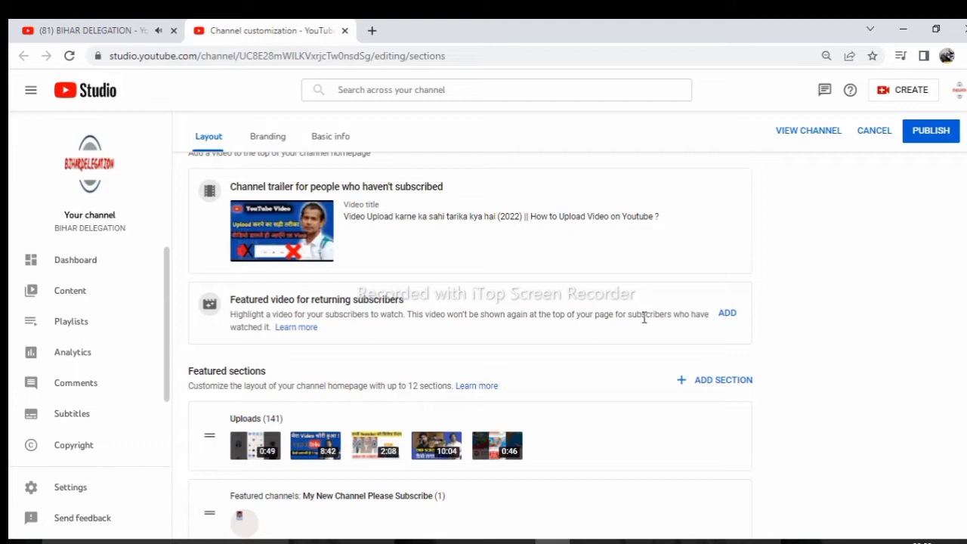
{"action": "scroll", "coordinate": [644, 318], "scroll_direction": "up", "scroll_amount": 1}
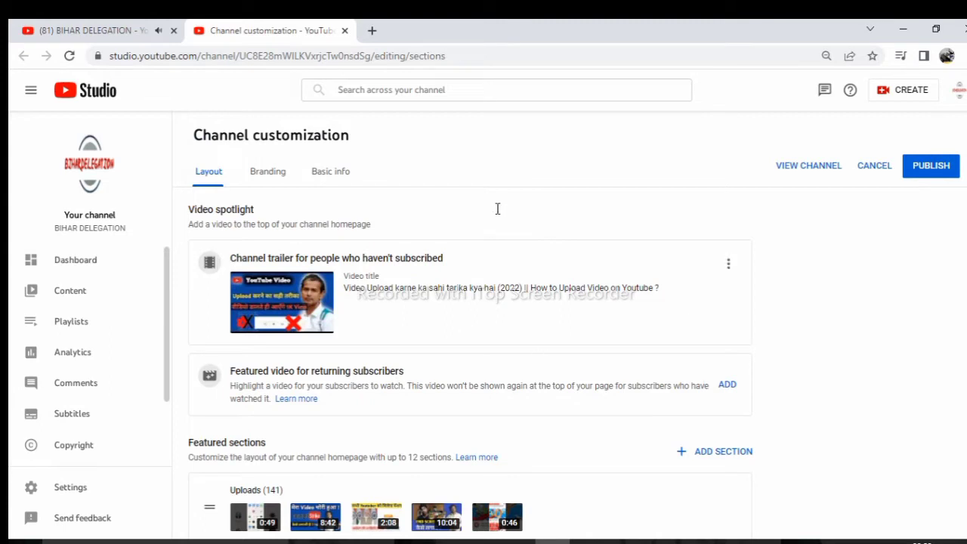
Add "How To Make Banner for Youtube Channel" as the featured video for returning subscribers
{"action": "left_click", "coordinate": [727, 387]}
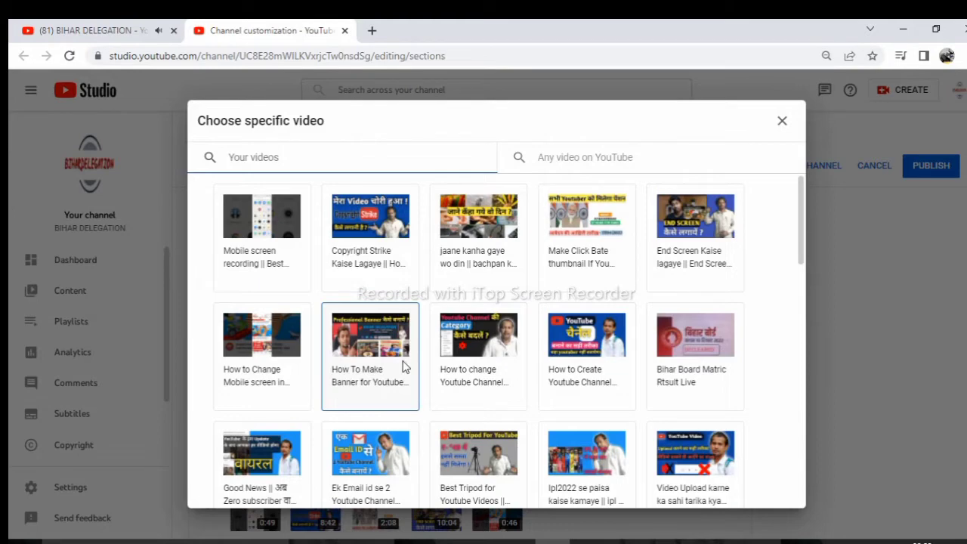
{"action": "left_click", "coordinate": [403, 367]}
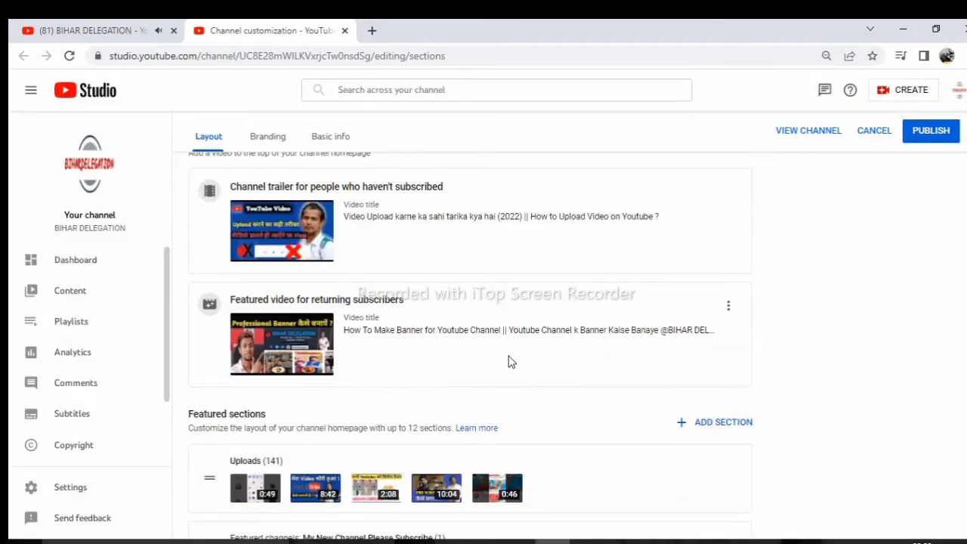
{"action": "scroll", "coordinate": [510, 362], "scroll_direction": "up", "scroll_amount": 1}
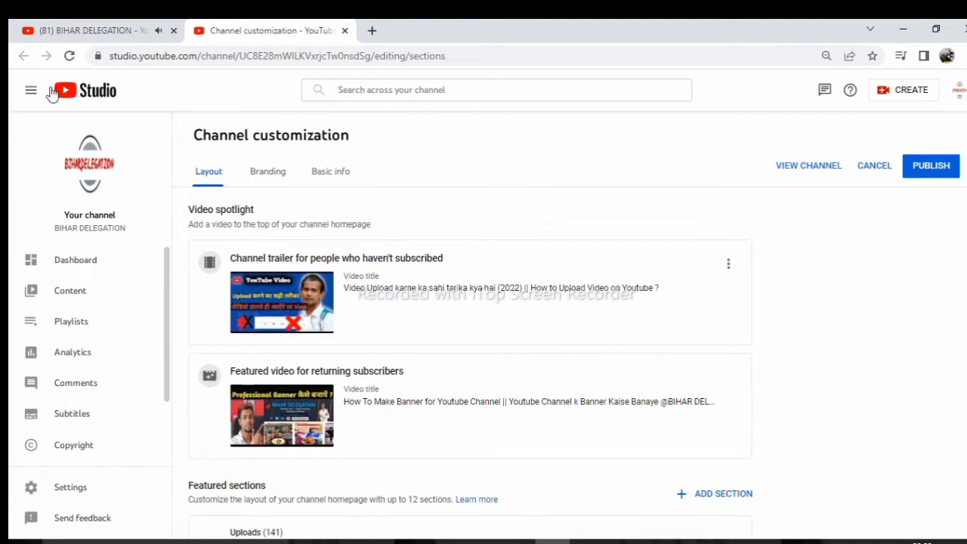
Review how the playlists, uploads and featured channel are arranged on the public channel homepage
{"action": "left_click", "coordinate": [76, 27]}
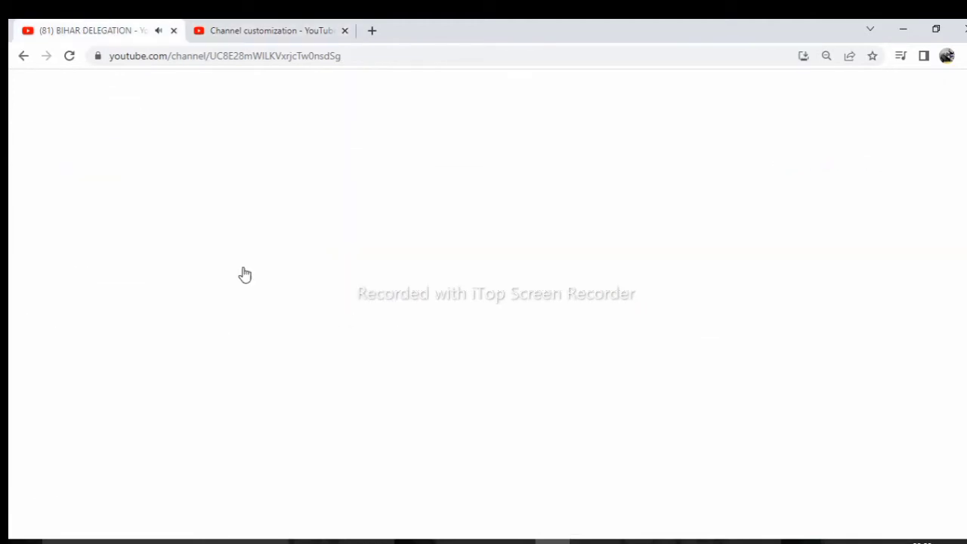
{"action": "scroll", "coordinate": [355, 349], "scroll_direction": "down", "scroll_amount": 1}
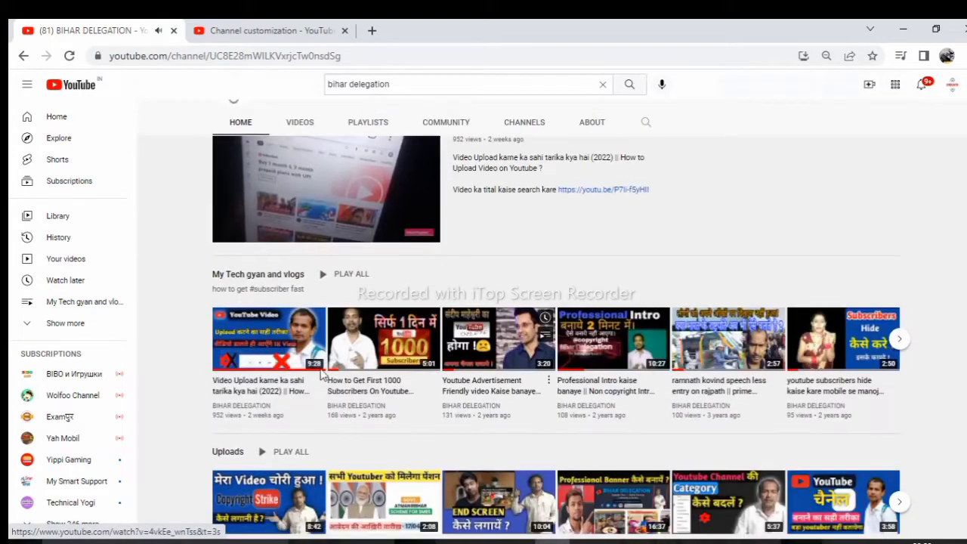
{"action": "scroll", "coordinate": [321, 385], "scroll_direction": "down", "scroll_amount": 5}
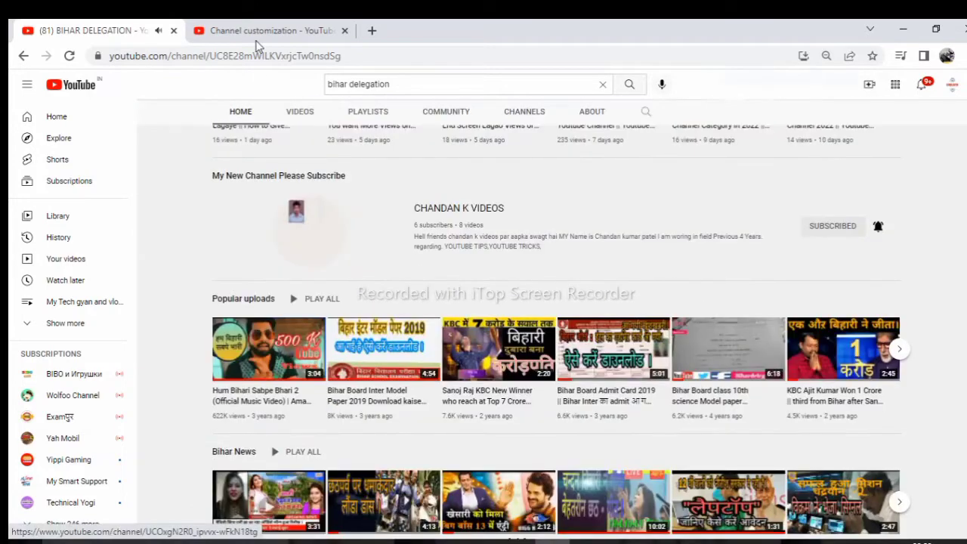
Return to channel customization and examine the order of the featured sections, from Uploads to Short videos
{"action": "left_click", "coordinate": [255, 30]}
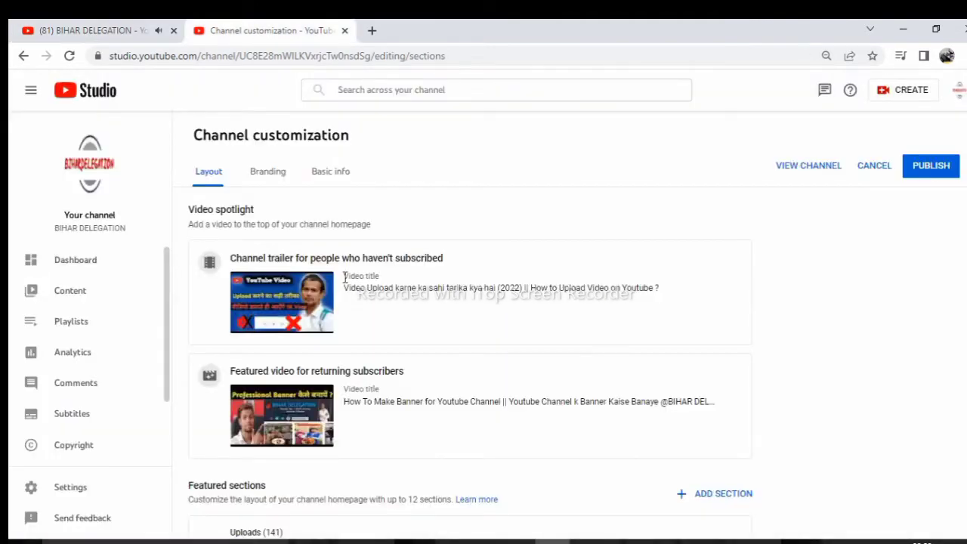
{"action": "scroll", "coordinate": [378, 318], "scroll_direction": "down", "scroll_amount": 2}
{"action": "scroll", "coordinate": [386, 309], "scroll_direction": "up", "scroll_amount": 1}
{"action": "scroll", "coordinate": [393, 318], "scroll_direction": "down", "scroll_amount": 4}
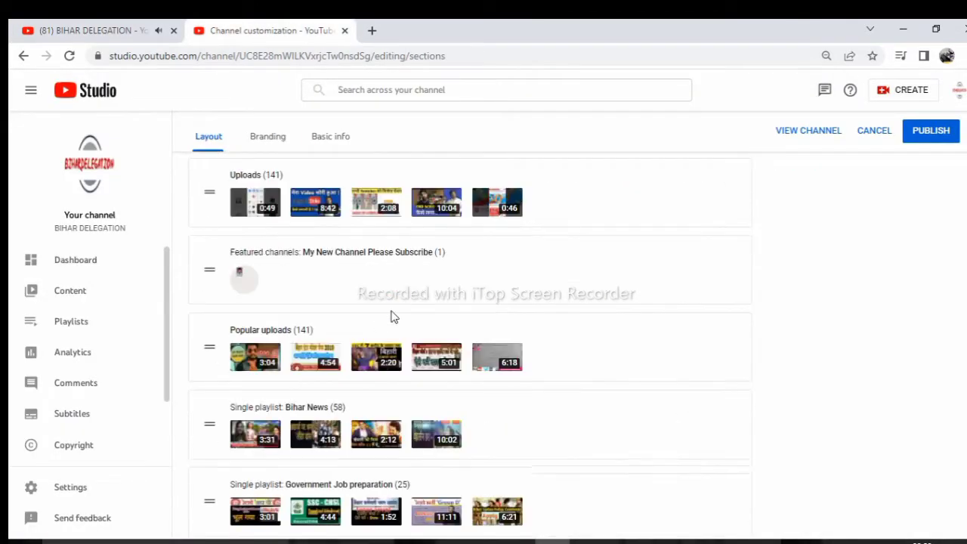
{"action": "scroll", "coordinate": [387, 315], "scroll_direction": "up", "scroll_amount": 1}
{"action": "scroll", "coordinate": [244, 313], "scroll_direction": "down", "scroll_amount": 4}
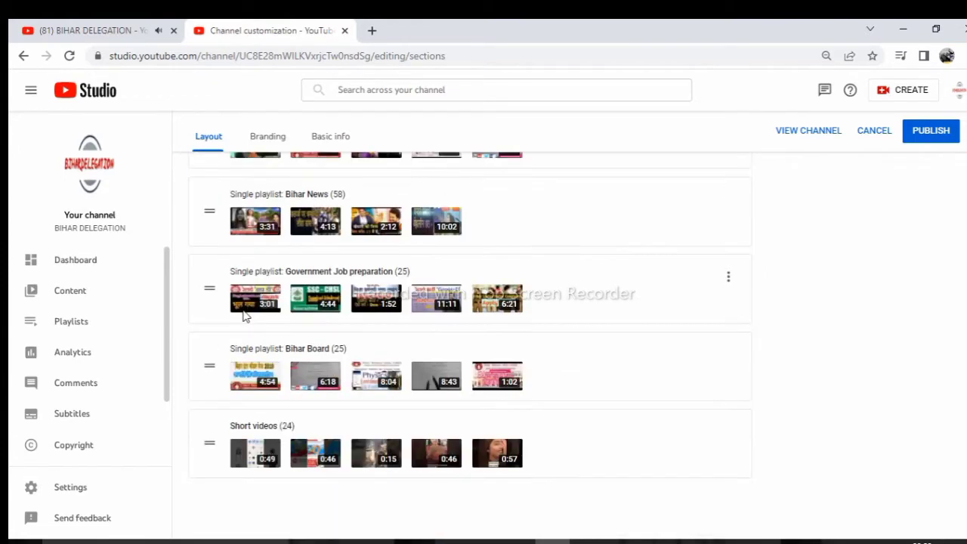
{"action": "scroll", "coordinate": [276, 443], "scroll_direction": "up", "scroll_amount": 5}
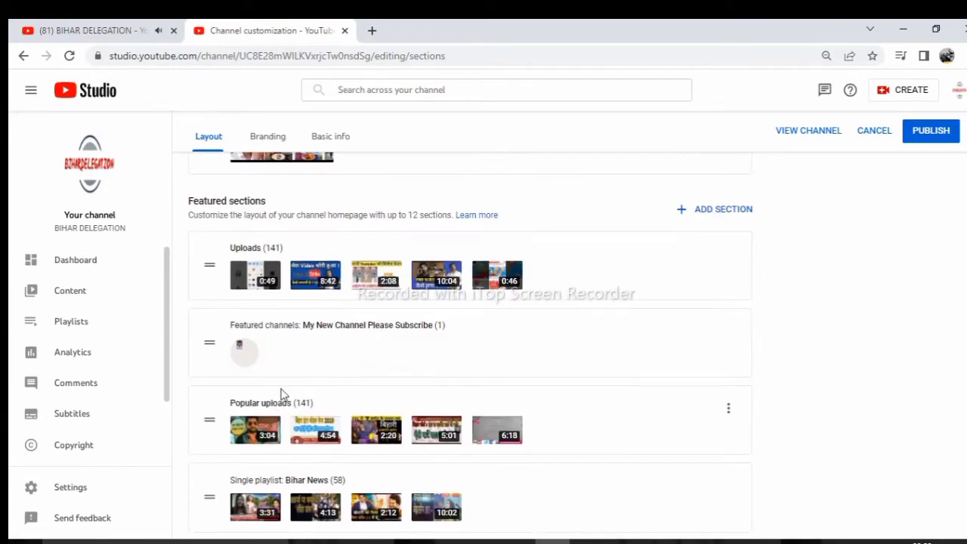
{"action": "scroll", "coordinate": [319, 385], "scroll_direction": "down", "scroll_amount": 5}
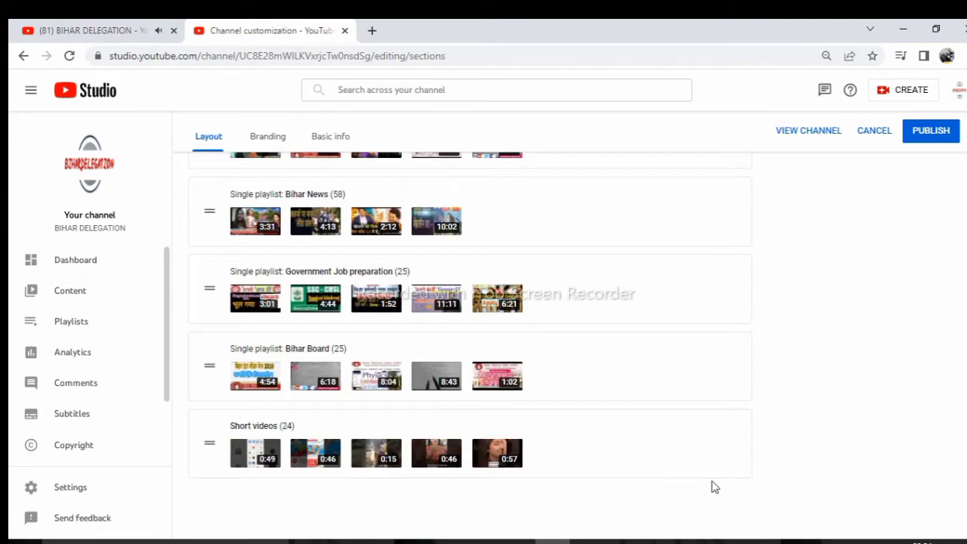
Add a Created playlists section to the channel homepage's featured sections
{"action": "scroll", "coordinate": [708, 224], "scroll_direction": "up", "scroll_amount": 4}
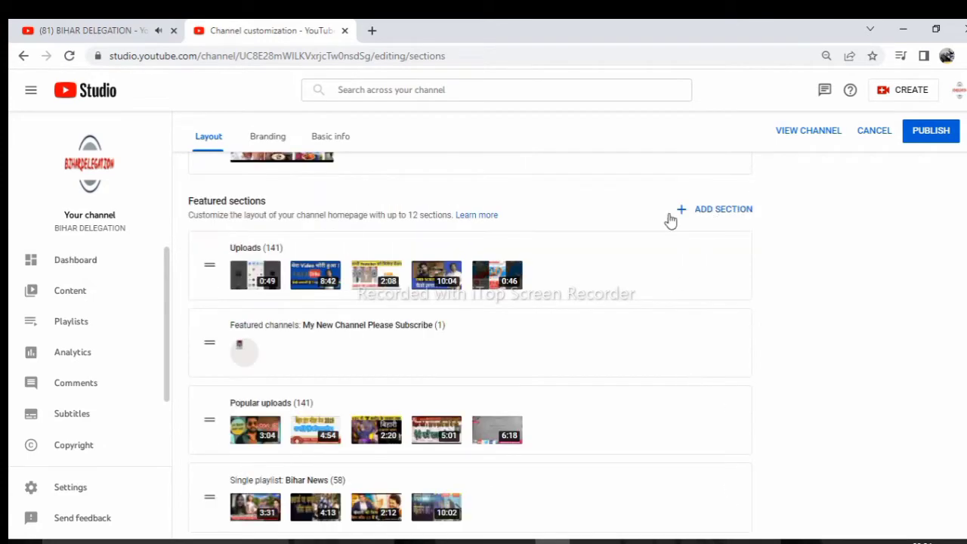
{"action": "scroll", "coordinate": [592, 418], "scroll_direction": "up", "scroll_amount": 3}
{"action": "scroll", "coordinate": [627, 435], "scroll_direction": "up", "scroll_amount": 1}
{"action": "scroll", "coordinate": [706, 365], "scroll_direction": "down", "scroll_amount": 3}
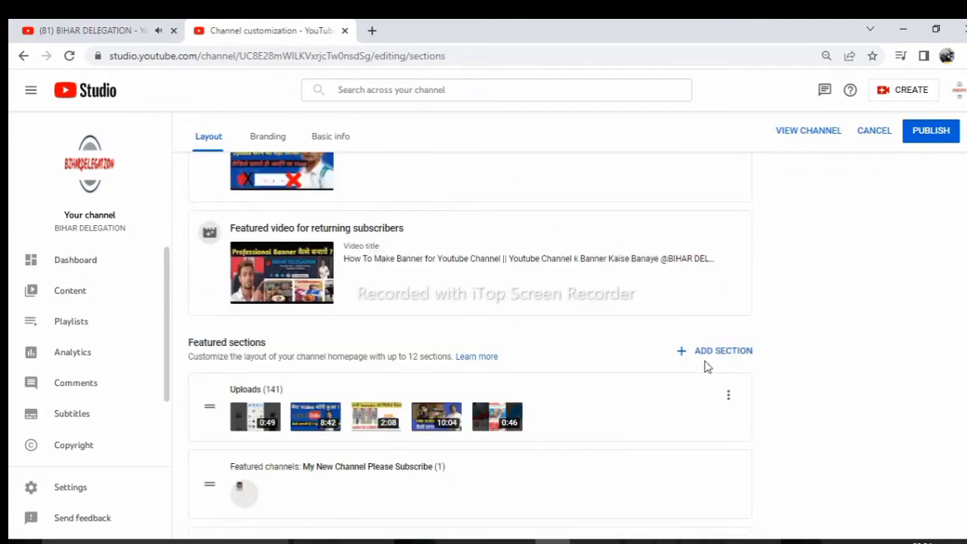
{"action": "left_click", "coordinate": [706, 359]}
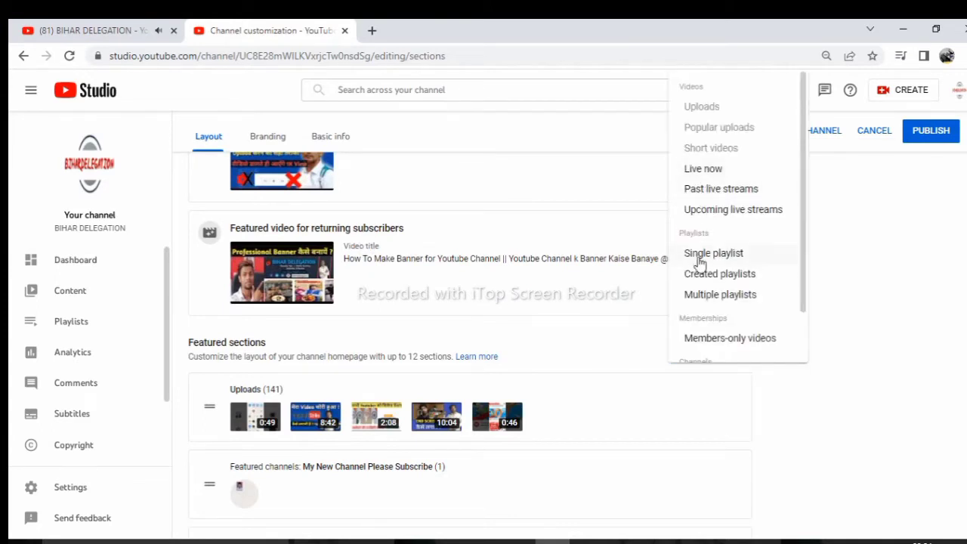
{"action": "scroll", "coordinate": [699, 266], "scroll_direction": "down", "scroll_amount": 1}
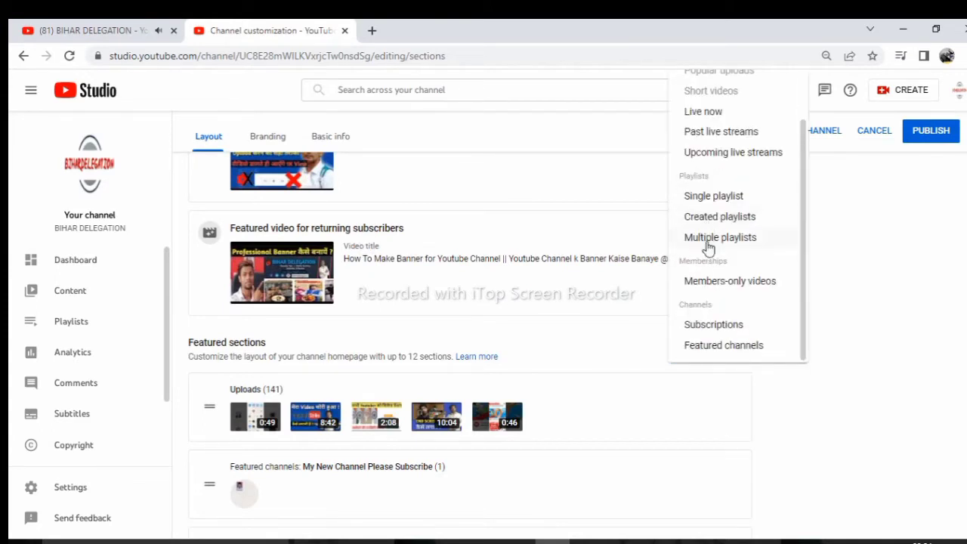
{"action": "scroll", "coordinate": [715, 151], "scroll_direction": "up", "scroll_amount": 1}
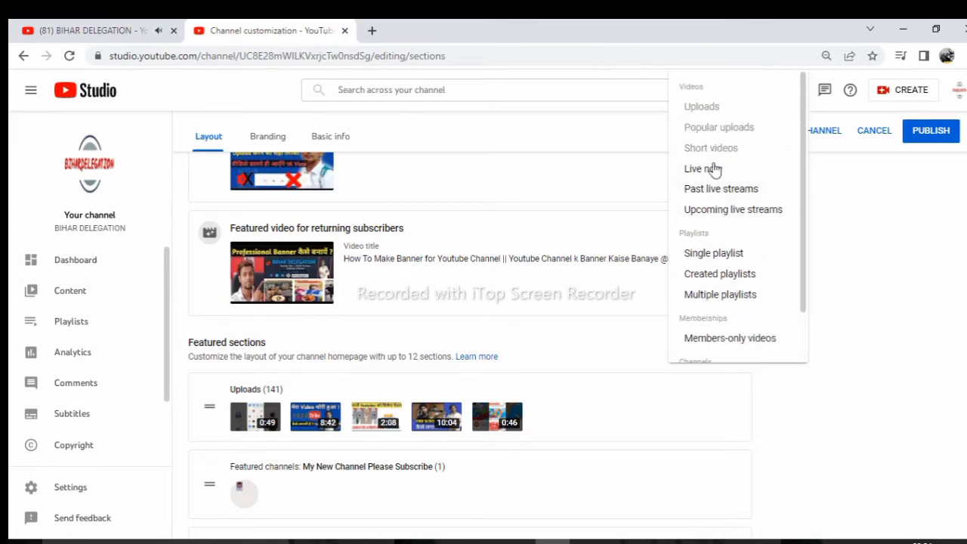
{"action": "left_click", "coordinate": [714, 275]}
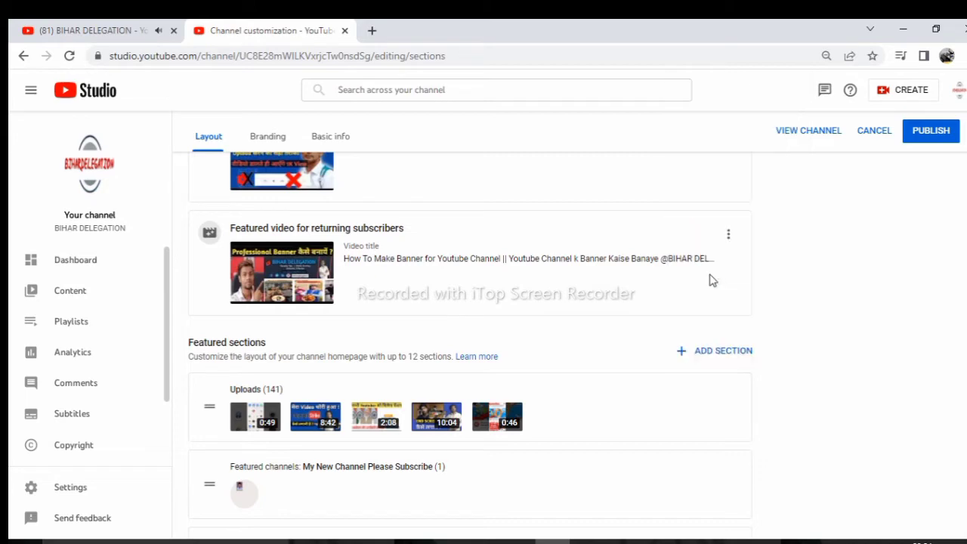
Examine the featured sections list and the video, playlist, membership and channel section types available to add
{"action": "scroll", "coordinate": [543, 299], "scroll_direction": "down", "scroll_amount": 1}
{"action": "scroll", "coordinate": [350, 342], "scroll_direction": "down", "scroll_amount": 1}
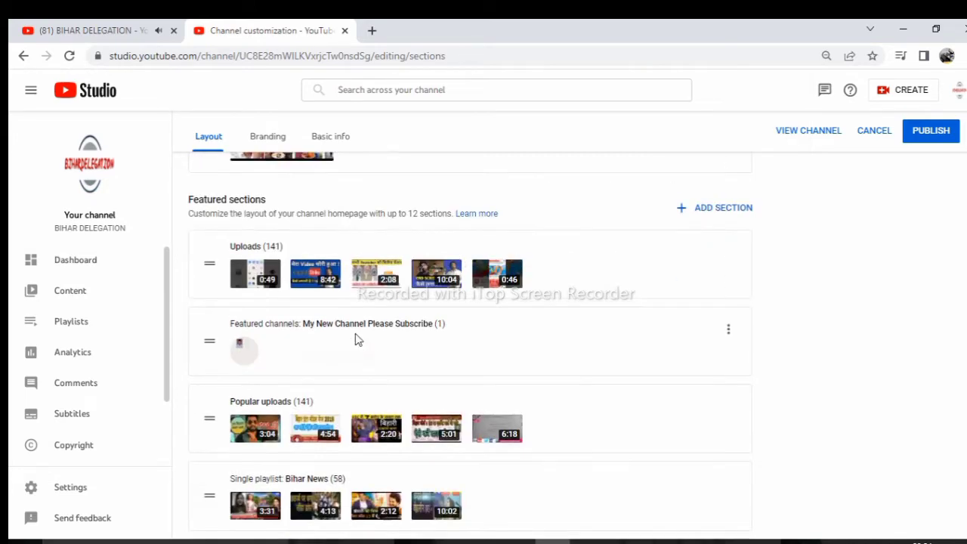
{"action": "scroll", "coordinate": [356, 340], "scroll_direction": "up", "scroll_amount": 2}
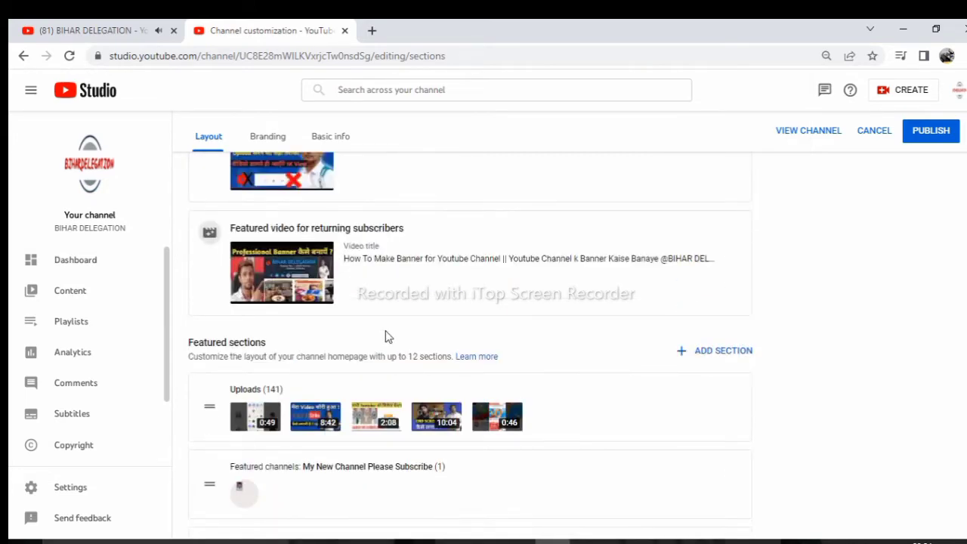
{"action": "scroll", "coordinate": [387, 337], "scroll_direction": "up", "scroll_amount": 2}
{"action": "scroll", "coordinate": [492, 363], "scroll_direction": "down", "scroll_amount": 5}
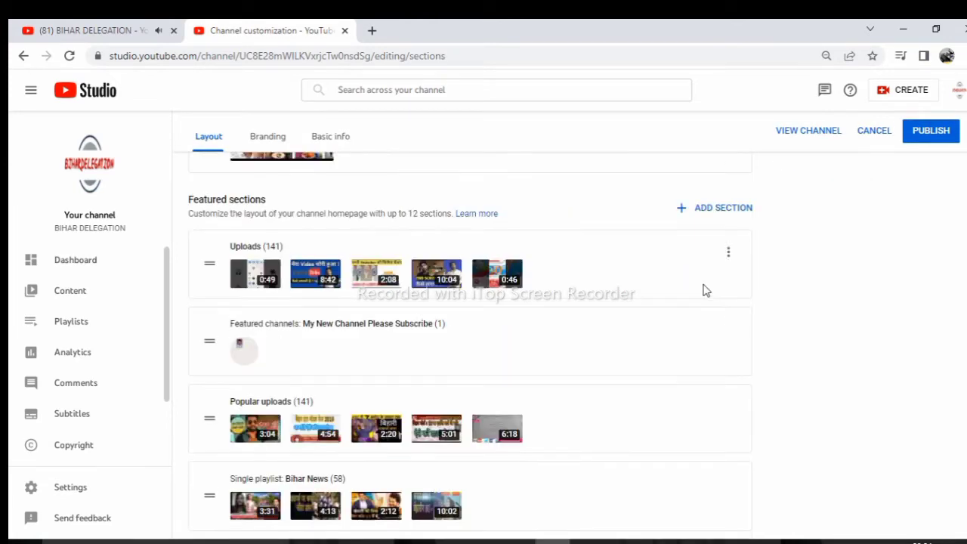
{"action": "scroll", "coordinate": [703, 290], "scroll_direction": "up", "scroll_amount": 2}
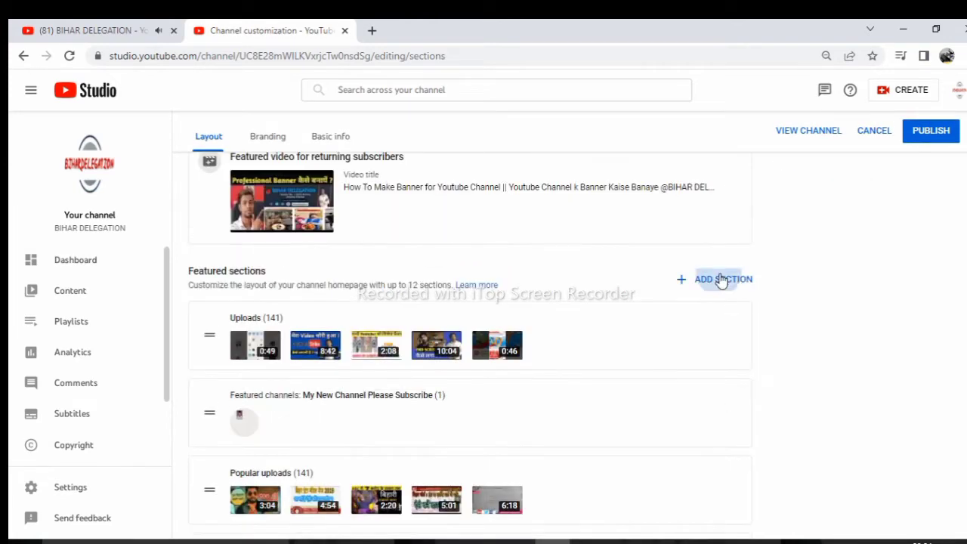
{"action": "left_click", "coordinate": [721, 280]}
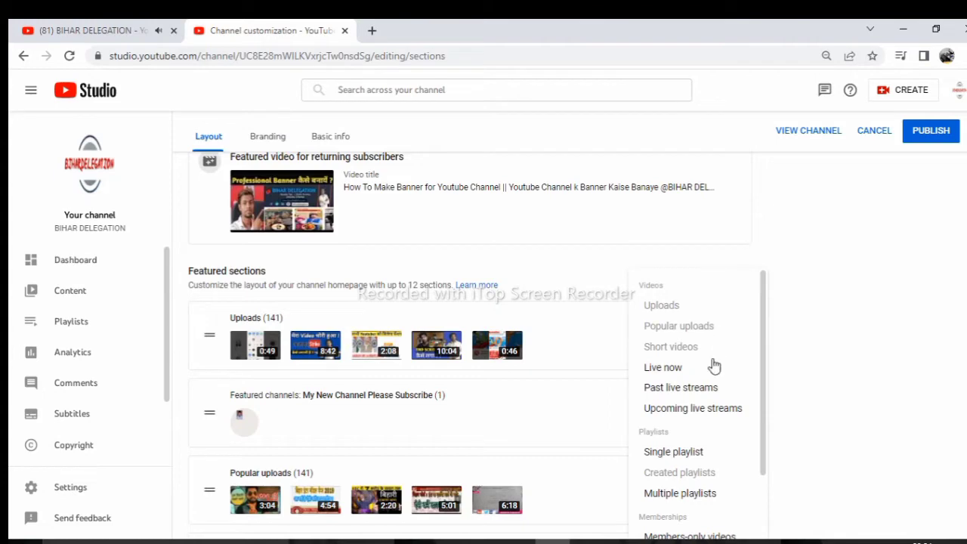
{"action": "scroll", "coordinate": [680, 359], "scroll_direction": "down", "scroll_amount": 1}
{"action": "scroll", "coordinate": [672, 361], "scroll_direction": "down", "scroll_amount": 1}
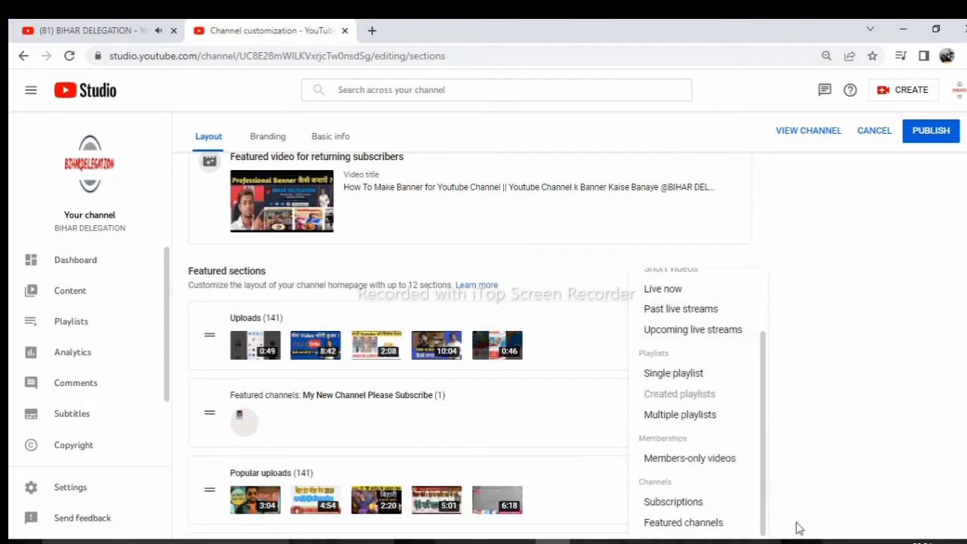
{"action": "scroll", "coordinate": [799, 529], "scroll_direction": "up", "scroll_amount": 3}
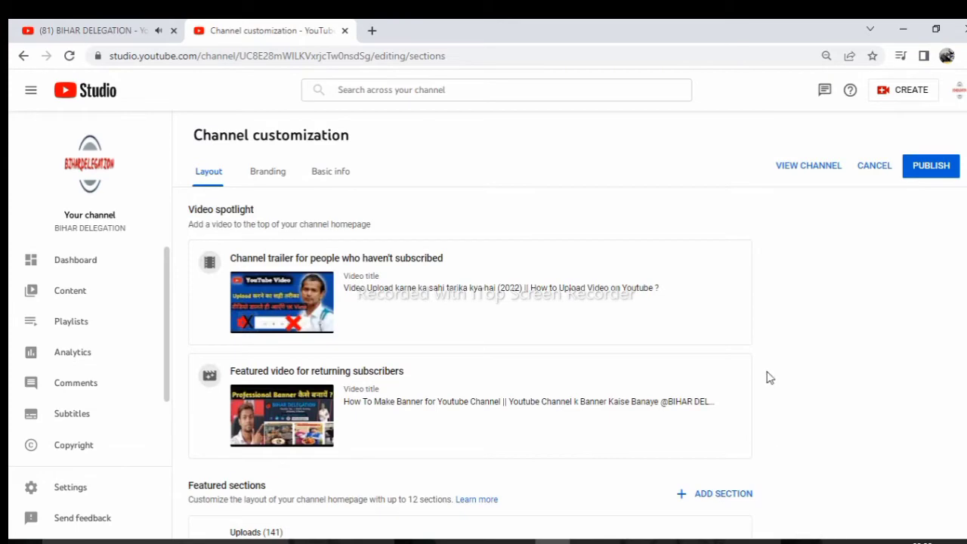
Move the Created playlists section one place up, above Short videos, in the featured sections
{"action": "scroll", "coordinate": [707, 363], "scroll_direction": "down", "scroll_amount": 3}
{"action": "scroll", "coordinate": [447, 416], "scroll_direction": "down", "scroll_amount": 5}
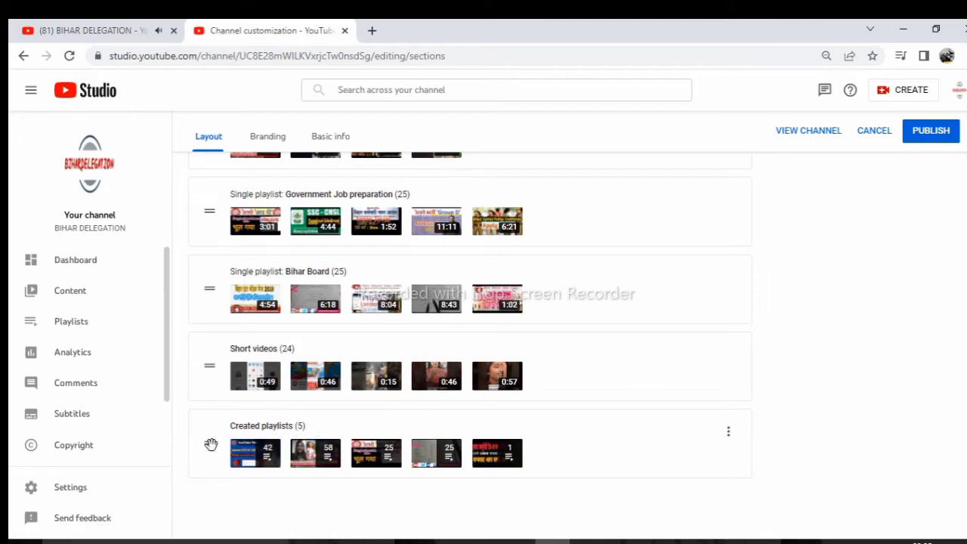
{"action": "mouse_move", "coordinate": [211, 444]}
{"action": "left_mouse_down"}
{"action": "mouse_move", "coordinate": [209, 381]}
{"action": "mouse_move", "coordinate": [210, 443]}
{"action": "left_mouse_up"}
{"action": "scroll", "coordinate": [264, 321], "scroll_direction": "up", "scroll_amount": 1}
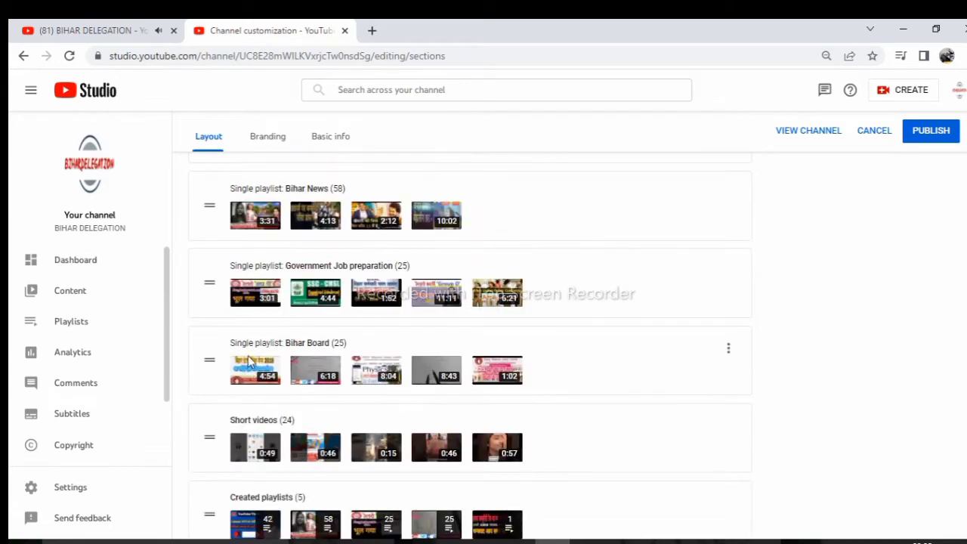
{"action": "scroll", "coordinate": [360, 369], "scroll_direction": "up", "scroll_amount": 1}
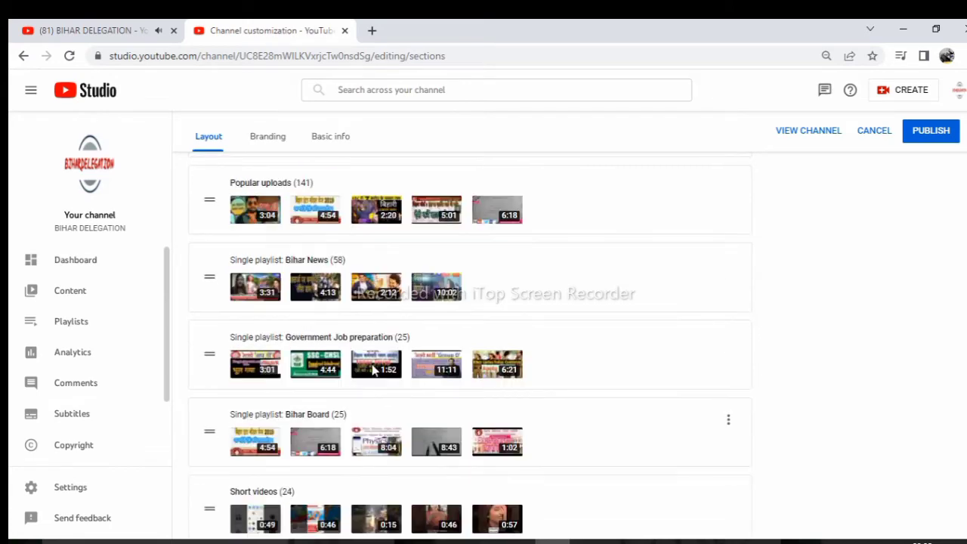
{"action": "scroll", "coordinate": [307, 337], "scroll_direction": "up", "scroll_amount": 4}
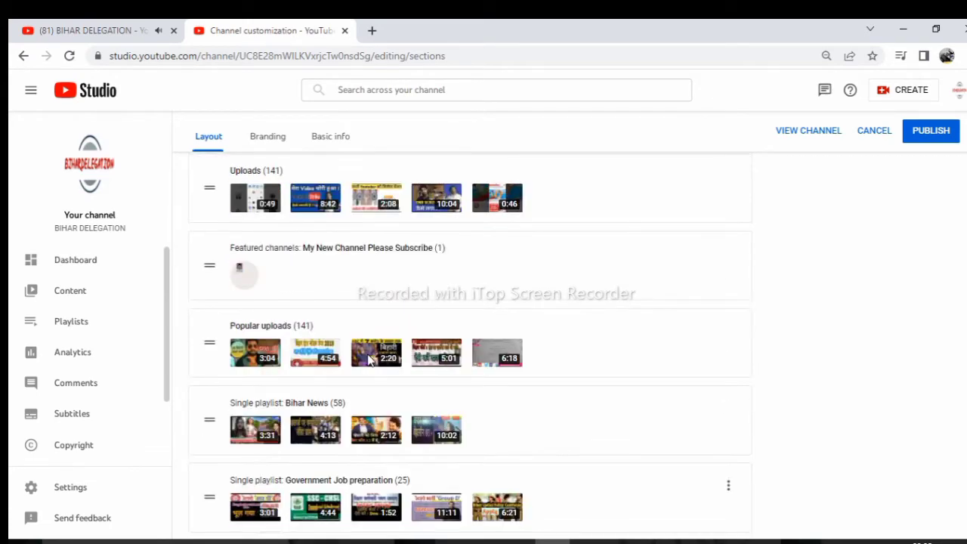
{"action": "scroll", "coordinate": [281, 399], "scroll_direction": "up", "scroll_amount": 3}
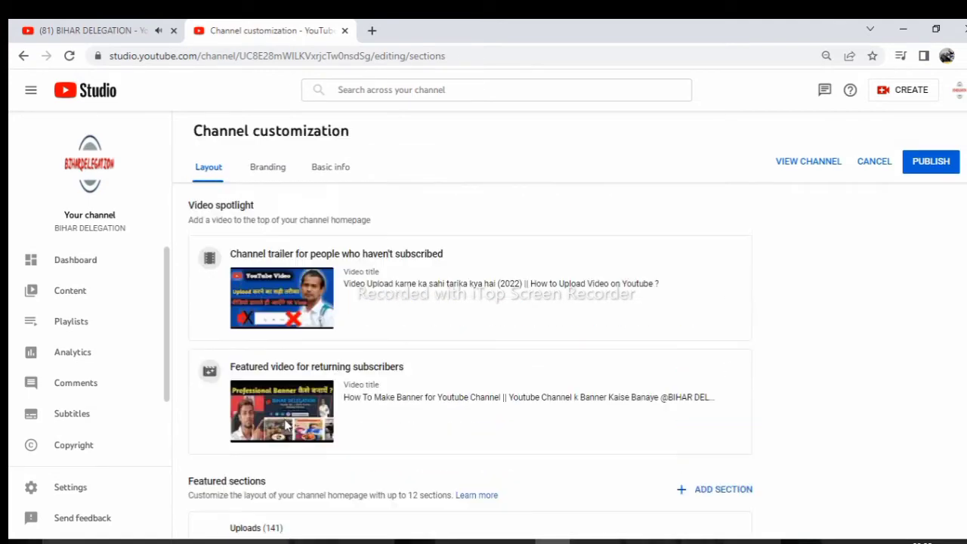
{"action": "scroll", "coordinate": [283, 425], "scroll_direction": "down", "scroll_amount": 4}
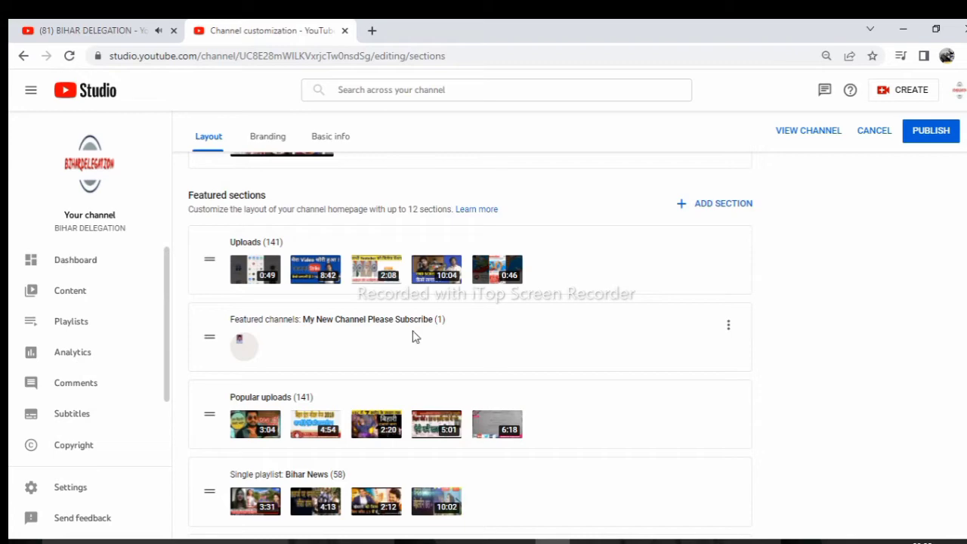
{"action": "scroll", "coordinate": [415, 337], "scroll_direction": "down", "scroll_amount": 5}
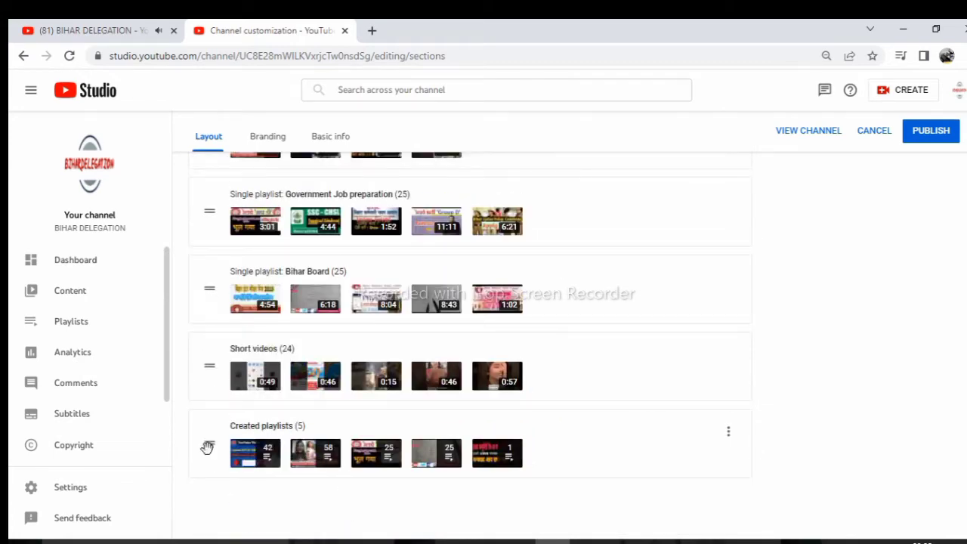
{"action": "mouse_move", "coordinate": [208, 446]}
{"action": "left_mouse_down"}
{"action": "mouse_move", "coordinate": [209, 305]}
{"action": "mouse_move", "coordinate": [209, 449]}
{"action": "left_mouse_up"}
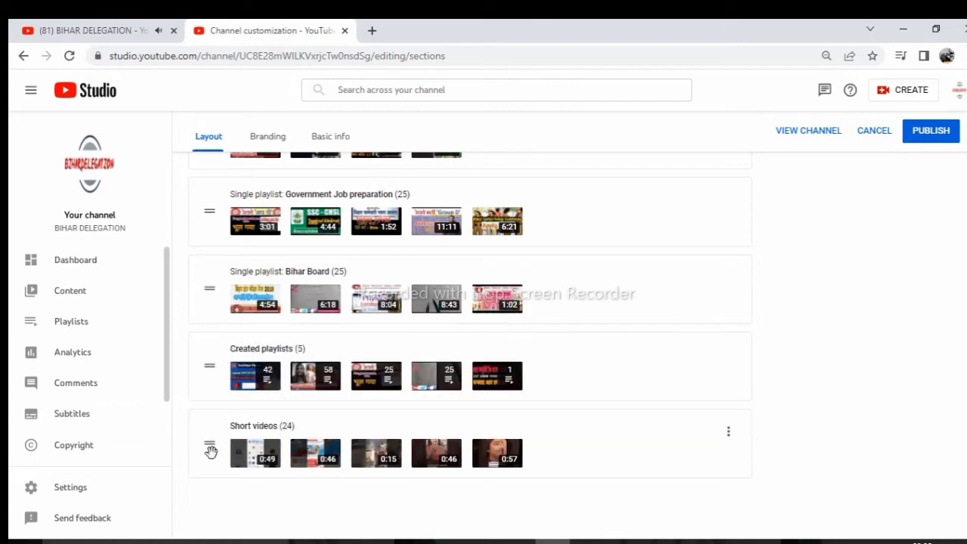
Review the layout order from the video spotlight through Uploads, Featured channels, Popular uploads and the single playlists
{"action": "scroll", "coordinate": [399, 371], "scroll_direction": "up", "scroll_amount": 6}
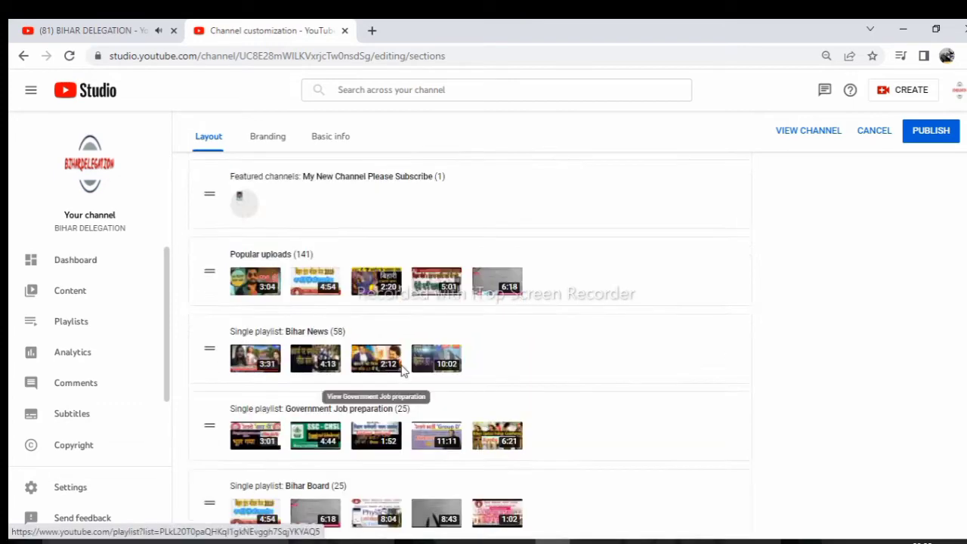
{"action": "scroll", "coordinate": [369, 304], "scroll_direction": "up", "scroll_amount": 3}
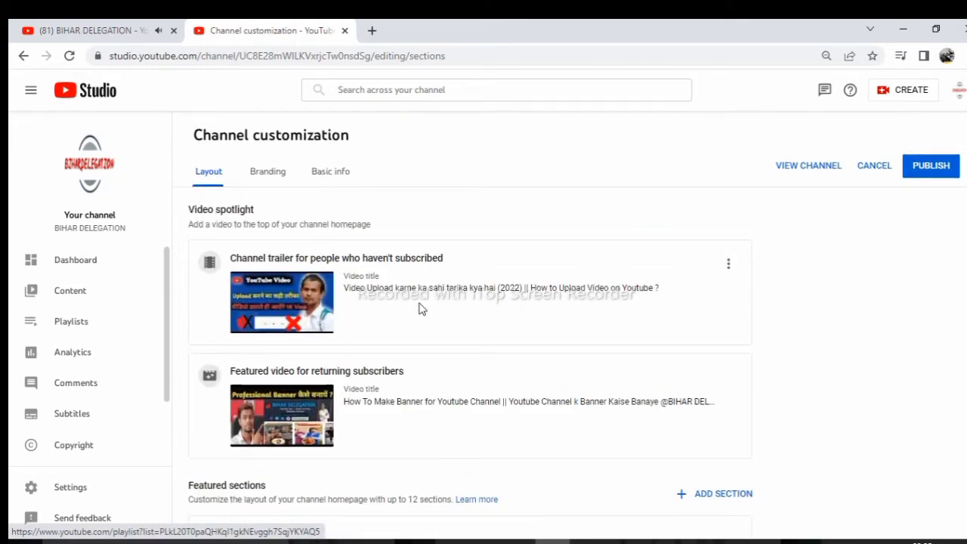
{"action": "scroll", "coordinate": [421, 307], "scroll_direction": "down", "scroll_amount": 2}
{"action": "scroll", "coordinate": [414, 325], "scroll_direction": "down", "scroll_amount": 3}
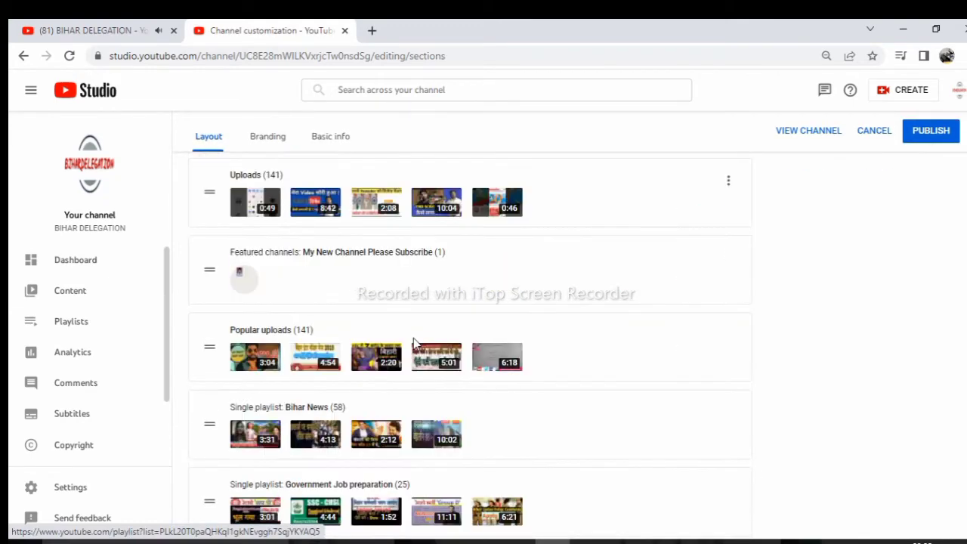
{"action": "scroll", "coordinate": [414, 342], "scroll_direction": "up", "scroll_amount": 2}
{"action": "scroll", "coordinate": [414, 343], "scroll_direction": "down", "scroll_amount": 2}
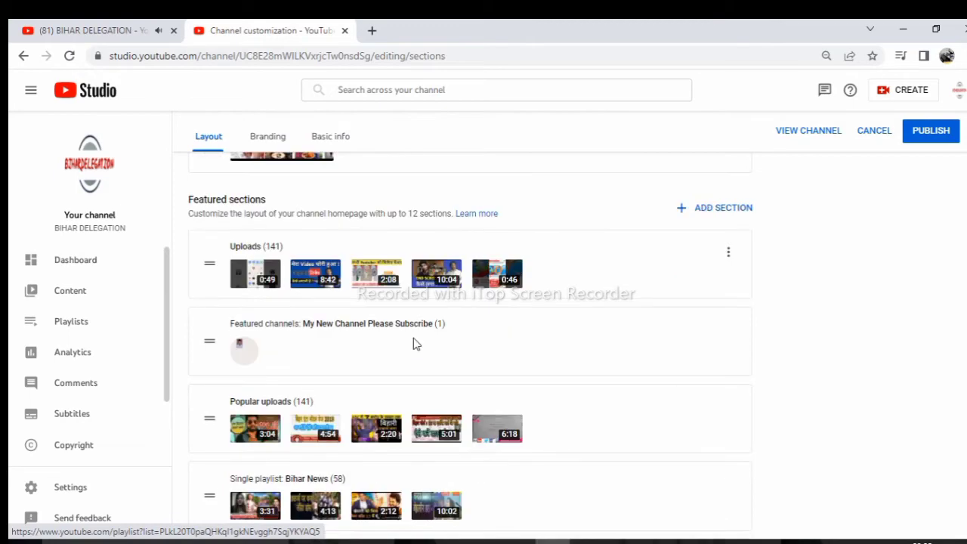
{"action": "scroll", "coordinate": [414, 342], "scroll_direction": "down", "scroll_amount": 1}
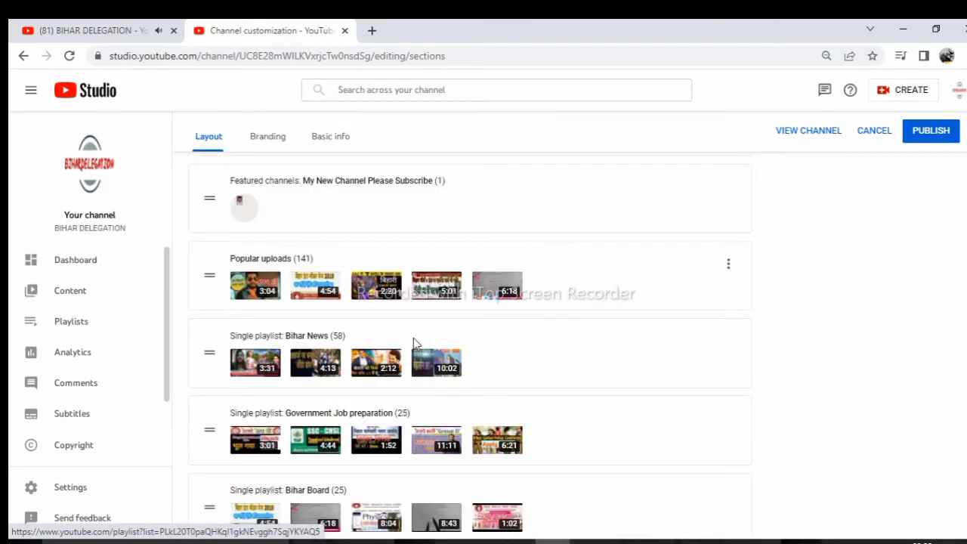
{"action": "scroll", "coordinate": [413, 342], "scroll_direction": "up", "scroll_amount": 1}
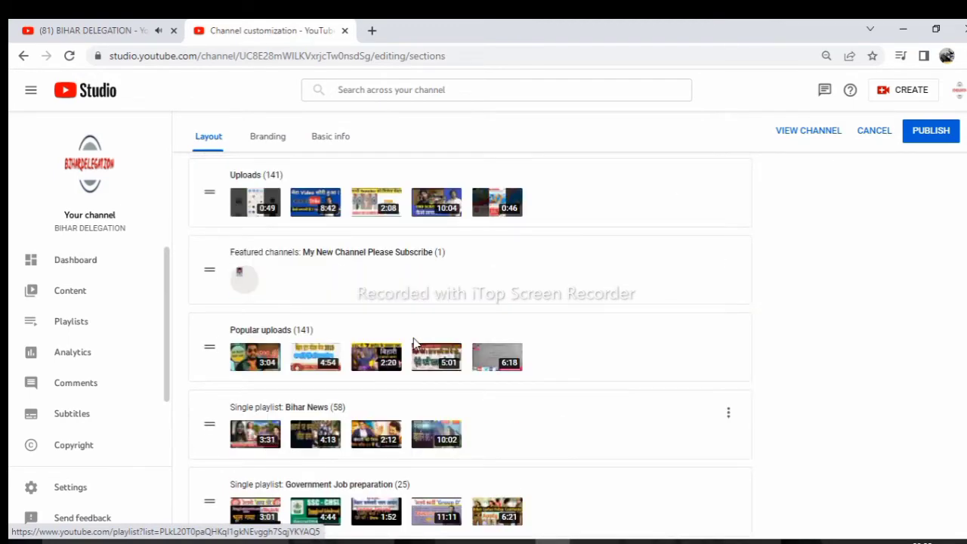
{"action": "scroll", "coordinate": [413, 338], "scroll_direction": "down", "scroll_amount": 2}
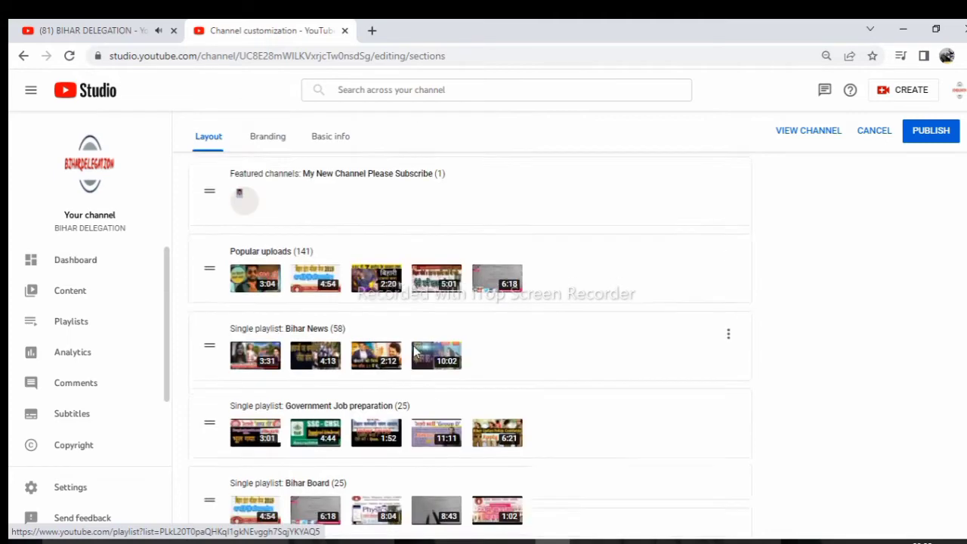
{"action": "scroll", "coordinate": [413, 356], "scroll_direction": "up", "scroll_amount": 1}
{"action": "scroll", "coordinate": [413, 359], "scroll_direction": "up", "scroll_amount": 3}
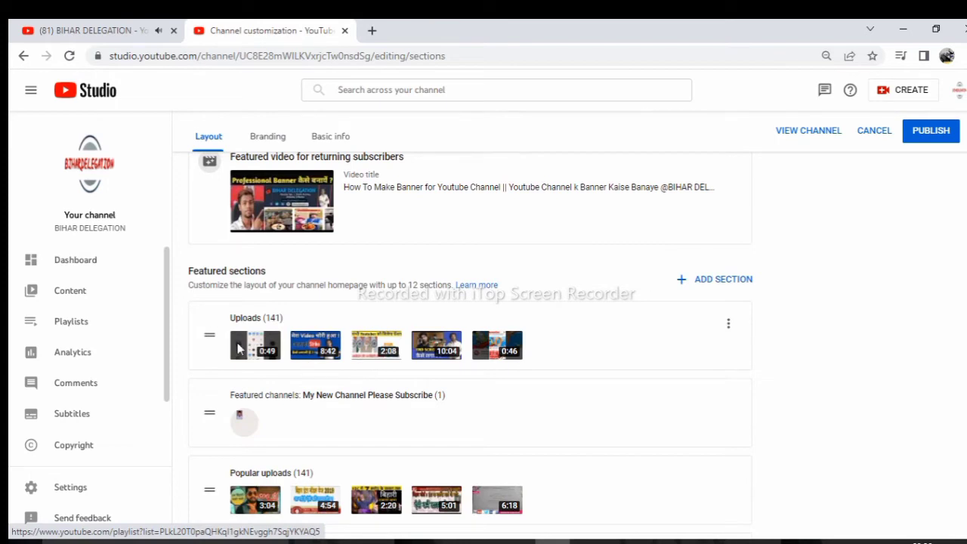
{"action": "scroll", "coordinate": [244, 346], "scroll_direction": "down", "scroll_amount": 1}
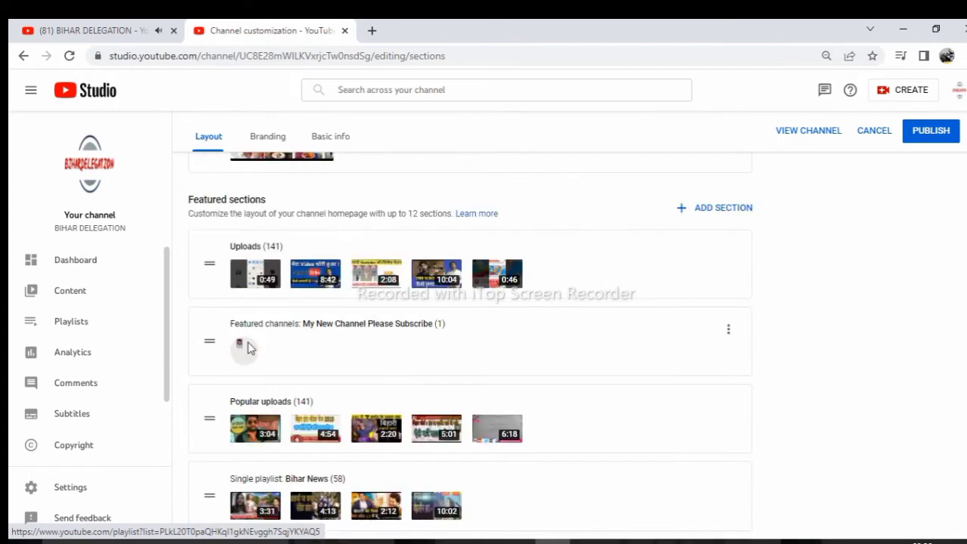
{"action": "scroll", "coordinate": [257, 361], "scroll_direction": "down", "scroll_amount": 1}
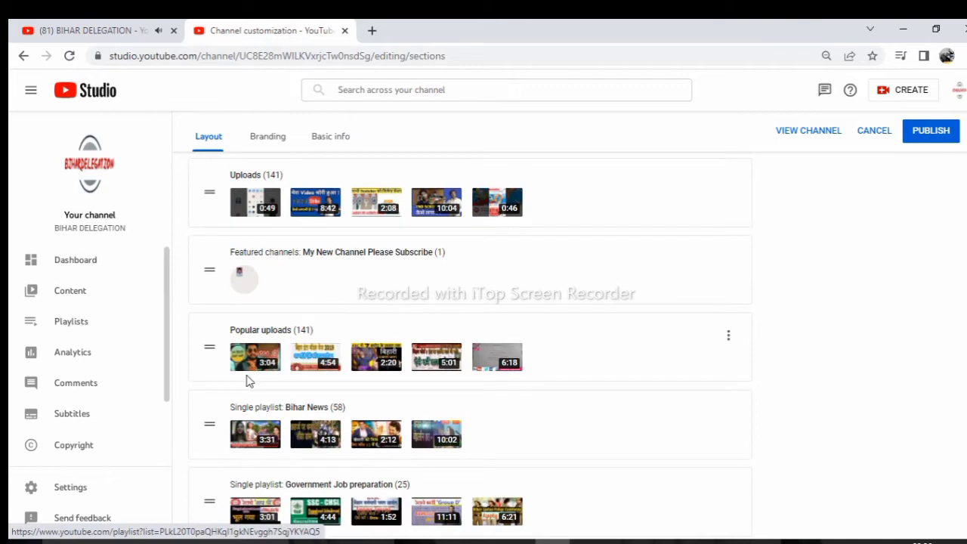
Move the Created playlists section up the featured sections to directly above Popular uploads, below Featured channels
{"action": "scroll", "coordinate": [249, 382], "scroll_direction": "down", "scroll_amount": 4}
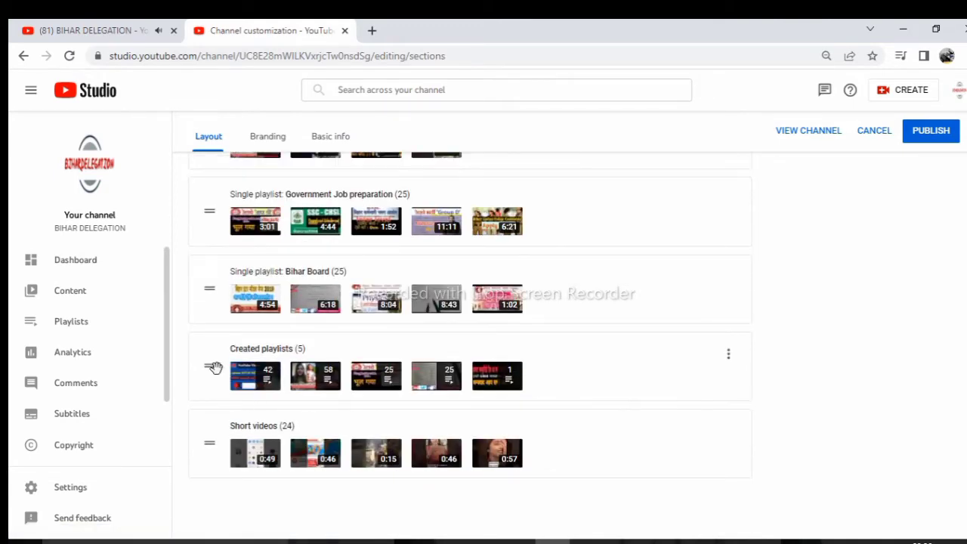
{"action": "left_click_drag", "start_coordinate": [214, 367], "coordinate": [242, 345]}
{"action": "scroll", "coordinate": [266, 395], "scroll_direction": "up", "scroll_amount": 2}
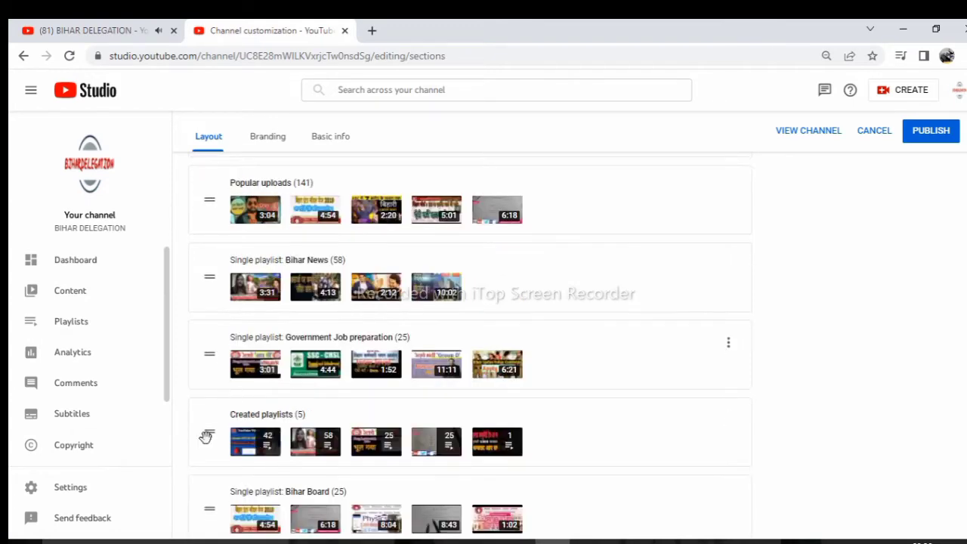
{"action": "left_click_drag", "start_coordinate": [209, 432], "coordinate": [211, 341]}
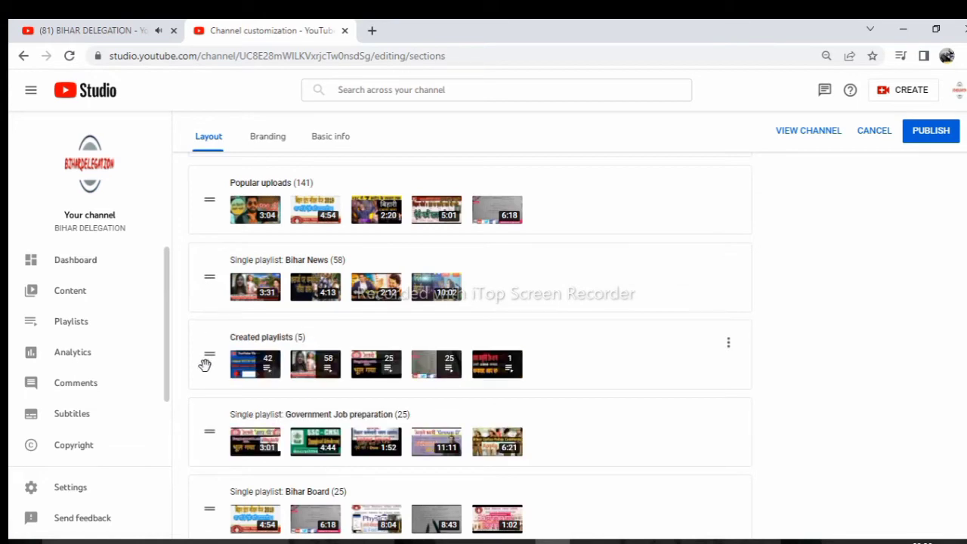
{"action": "scroll", "coordinate": [207, 369], "scroll_direction": "up", "scroll_amount": 1}
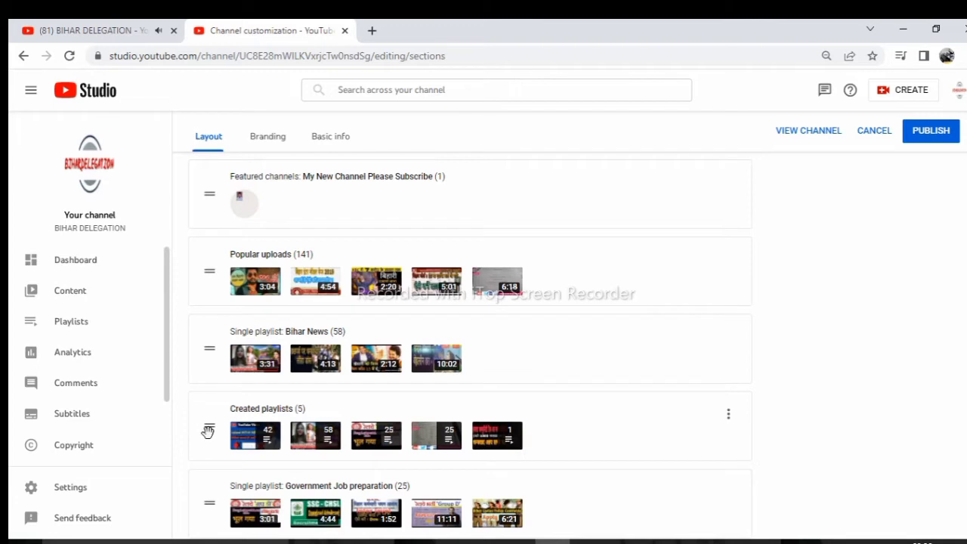
{"action": "mouse_move", "coordinate": [207, 431]}
{"action": "left_mouse_down"}
{"action": "mouse_move", "coordinate": [209, 309]}
{"action": "mouse_move", "coordinate": [209, 446]}
{"action": "mouse_move", "coordinate": [210, 437]}
{"action": "left_mouse_up"}
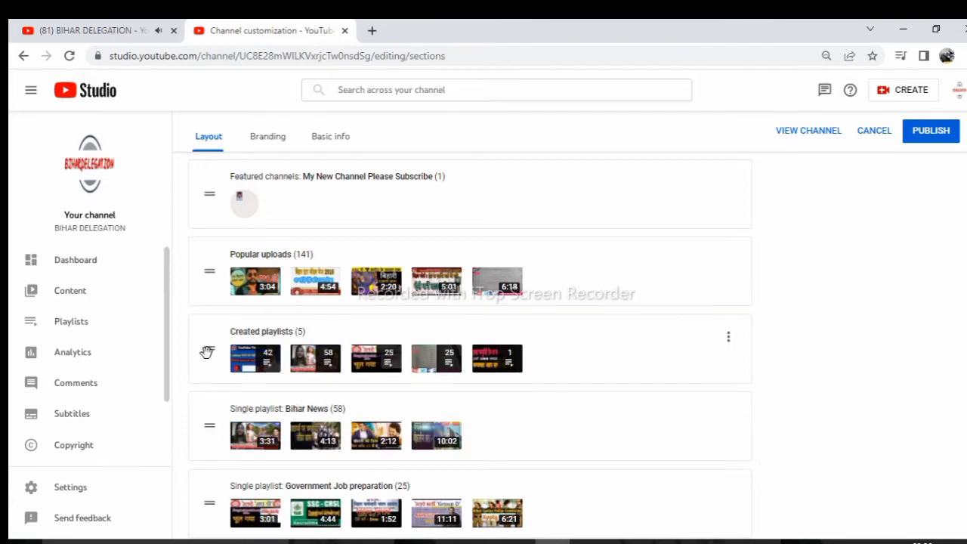
{"action": "left_click_drag", "start_coordinate": [208, 350], "coordinate": [214, 271]}
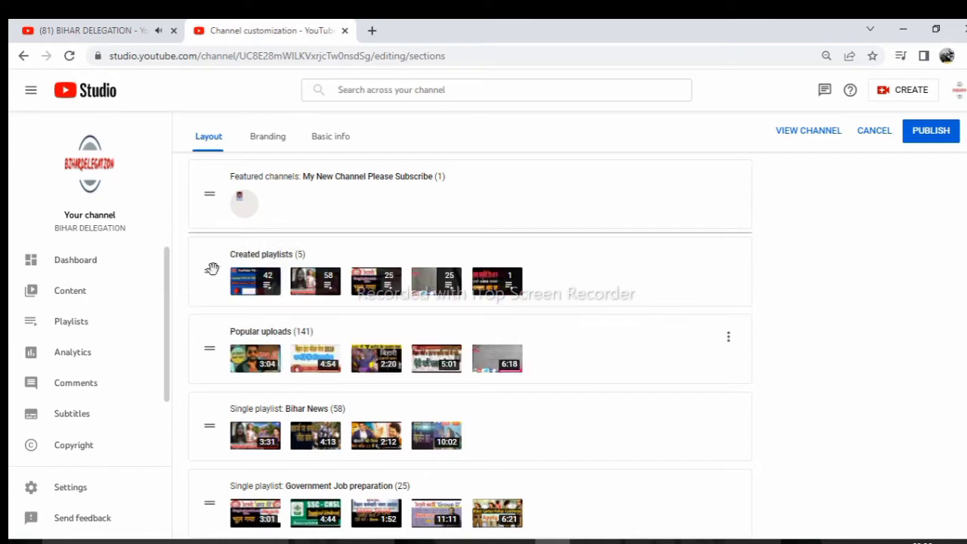
Move the Created playlists section above Featured channels, directly below Uploads, and publish the layout changes
{"action": "scroll", "coordinate": [280, 351], "scroll_direction": "up", "scroll_amount": 1}
{"action": "scroll", "coordinate": [281, 349], "scroll_direction": "up", "scroll_amount": 5}
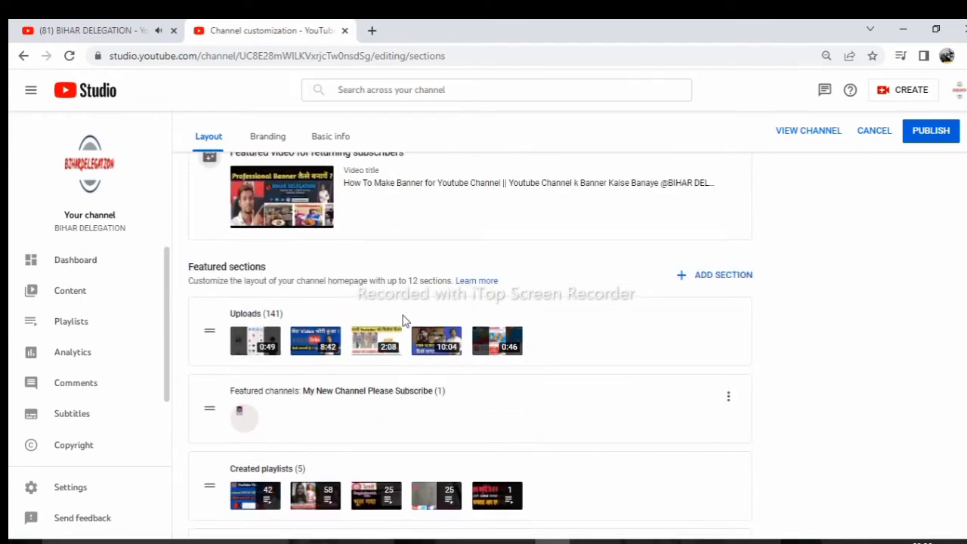
{"action": "scroll", "coordinate": [484, 333], "scroll_direction": "down", "scroll_amount": 3}
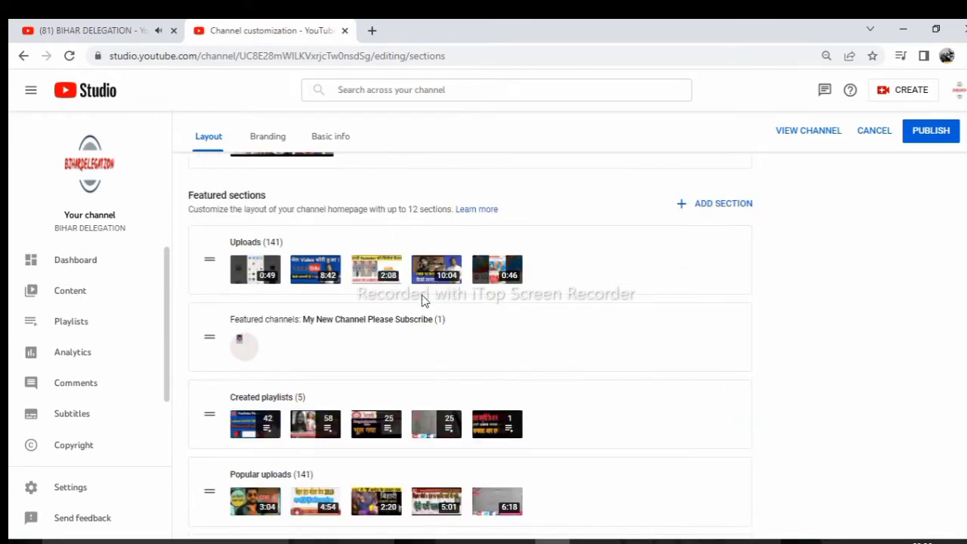
{"action": "scroll", "coordinate": [358, 337], "scroll_direction": "up", "scroll_amount": 1}
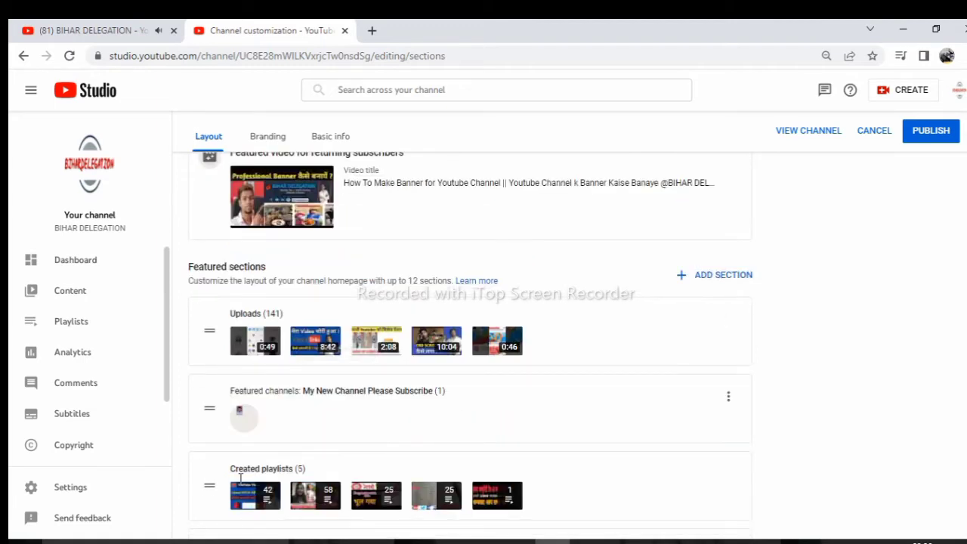
{"action": "left_click_drag", "start_coordinate": [210, 488], "coordinate": [210, 393]}
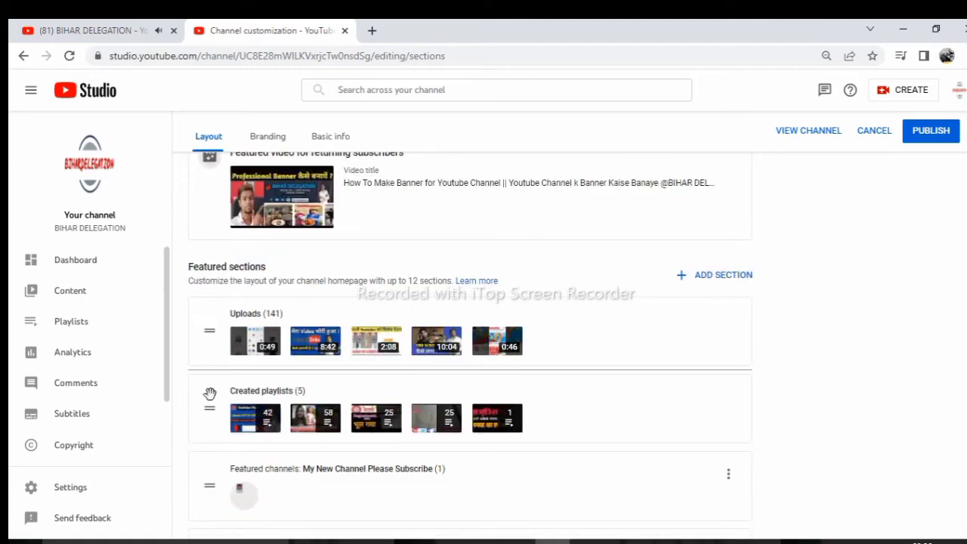
{"action": "left_click", "coordinate": [947, 137]}
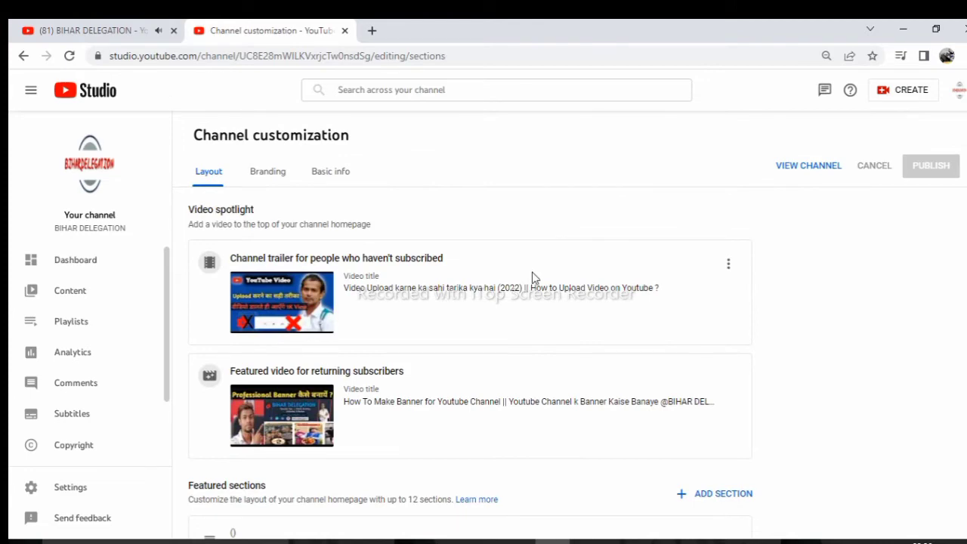
{"action": "scroll", "coordinate": [532, 277], "scroll_direction": "down", "scroll_amount": 6}
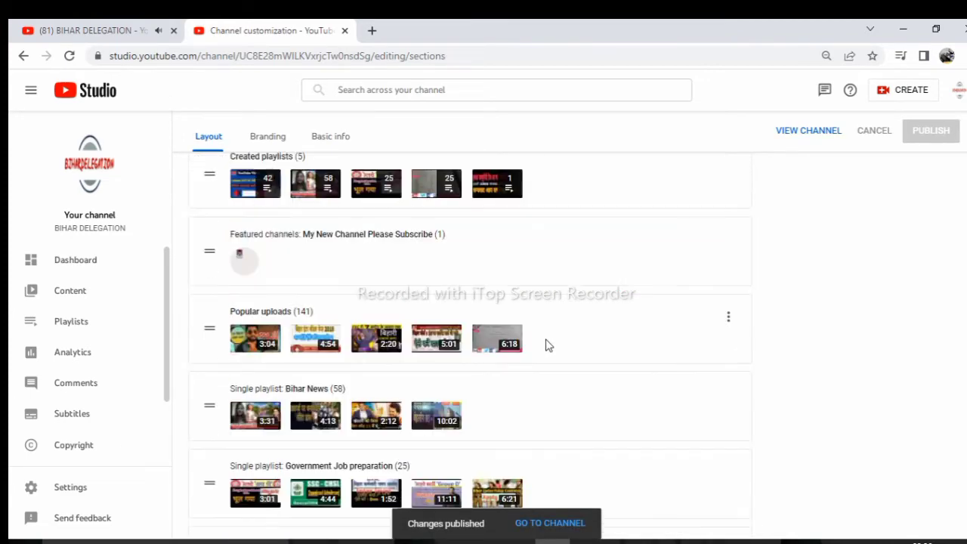
{"action": "scroll", "coordinate": [544, 333], "scroll_direction": "up", "scroll_amount": 7}
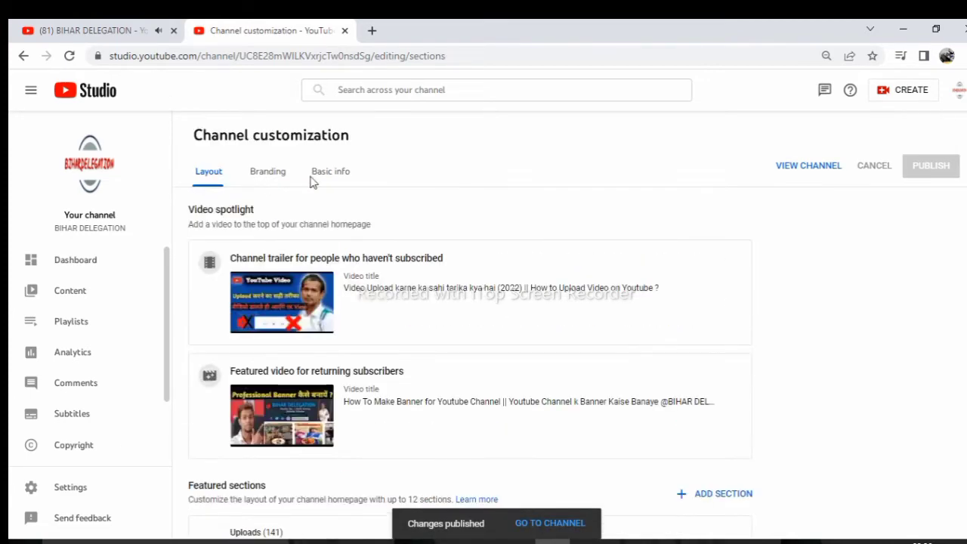
View the channel's Branding options for picture and banner image, and open the Studio settings
{"action": "left_click", "coordinate": [270, 180]}
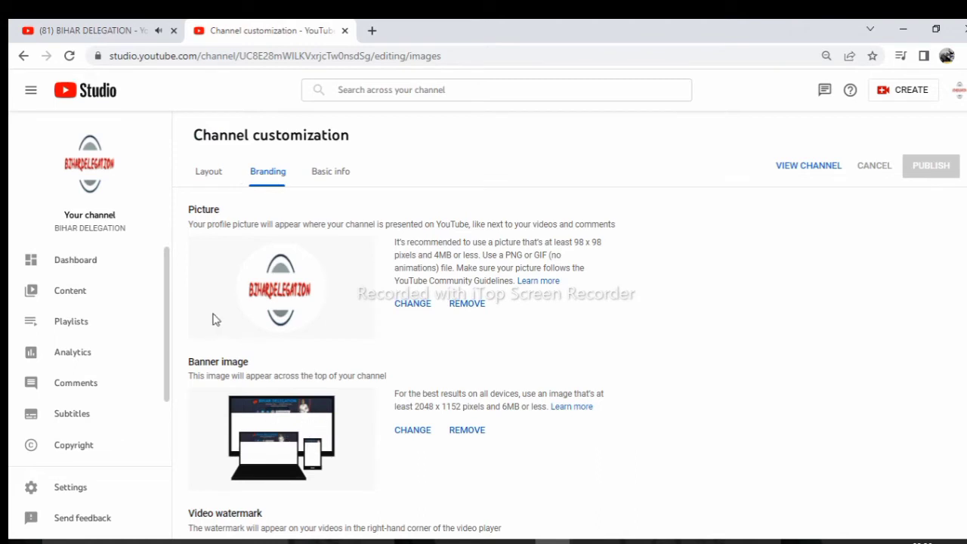
{"action": "left_click", "coordinate": [82, 268]}
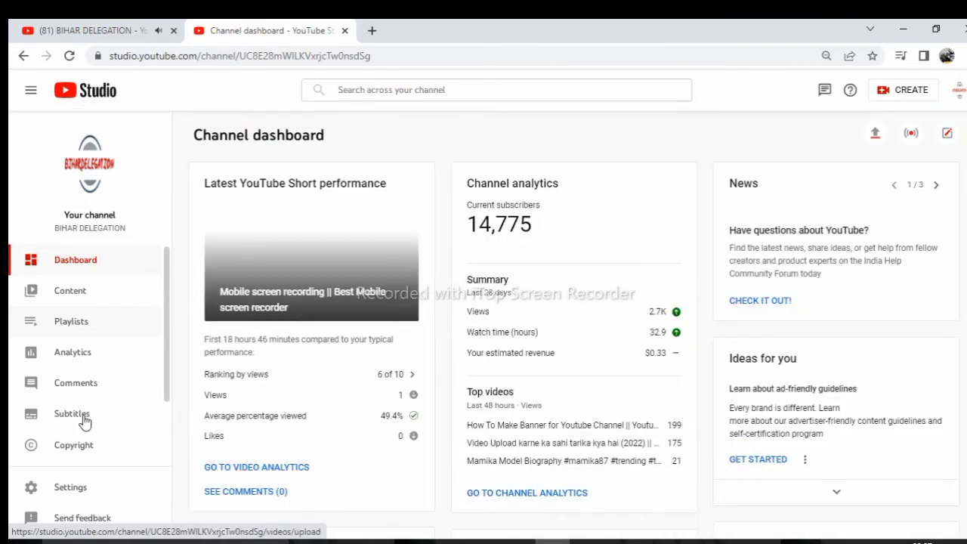
{"action": "scroll", "coordinate": [82, 453], "scroll_direction": "down", "scroll_amount": 3}
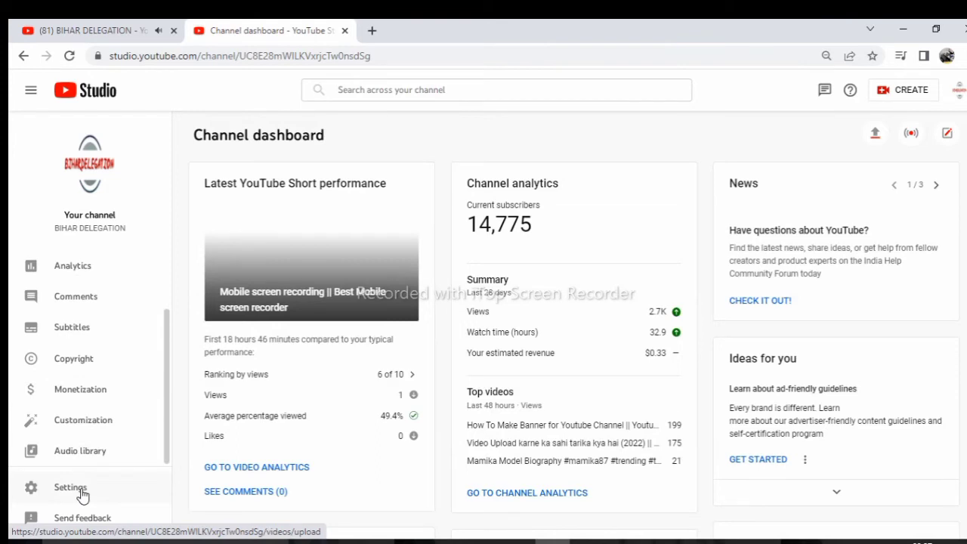
{"action": "left_click", "coordinate": [70, 489]}
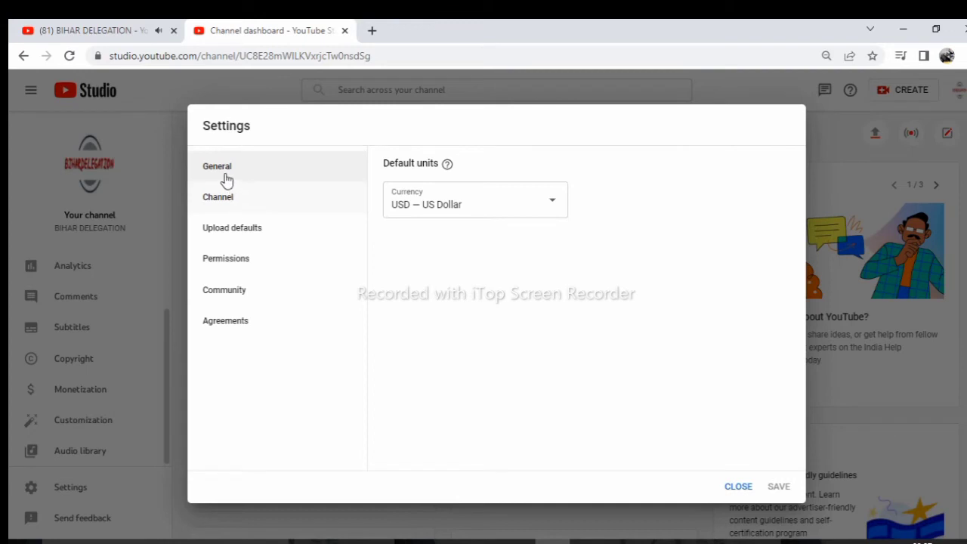
Browse the currencies available as the default unit in the General settings
{"action": "left_click", "coordinate": [468, 217]}
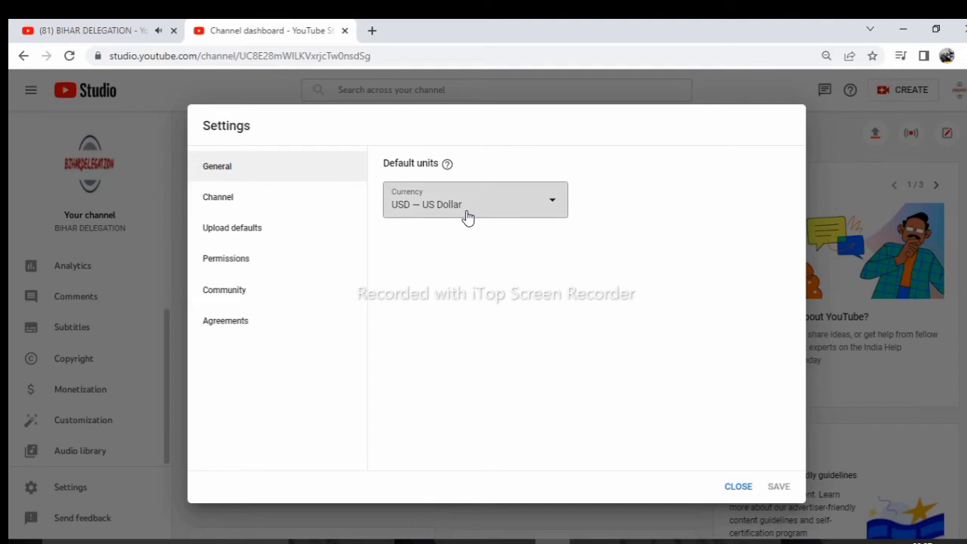
{"action": "left_click", "coordinate": [468, 217]}
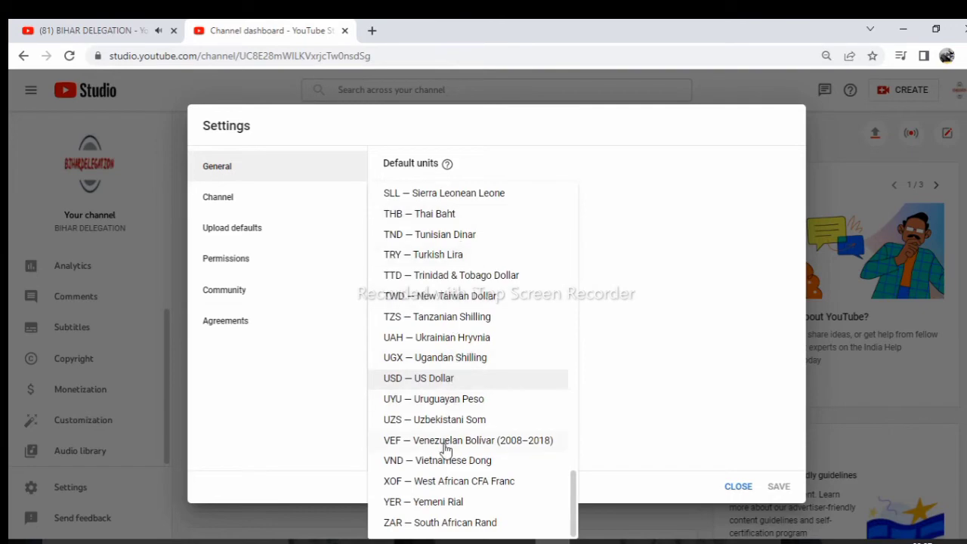
{"action": "scroll", "coordinate": [445, 431], "scroll_direction": "up", "scroll_amount": 3}
{"action": "scroll", "coordinate": [445, 420], "scroll_direction": "up", "scroll_amount": 13}
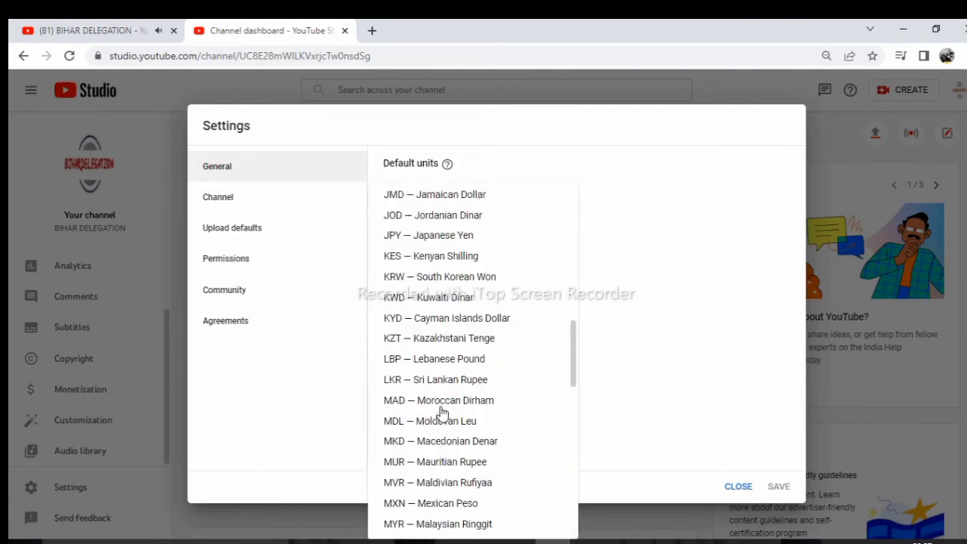
{"action": "scroll", "coordinate": [443, 414], "scroll_direction": "up", "scroll_amount": 3}
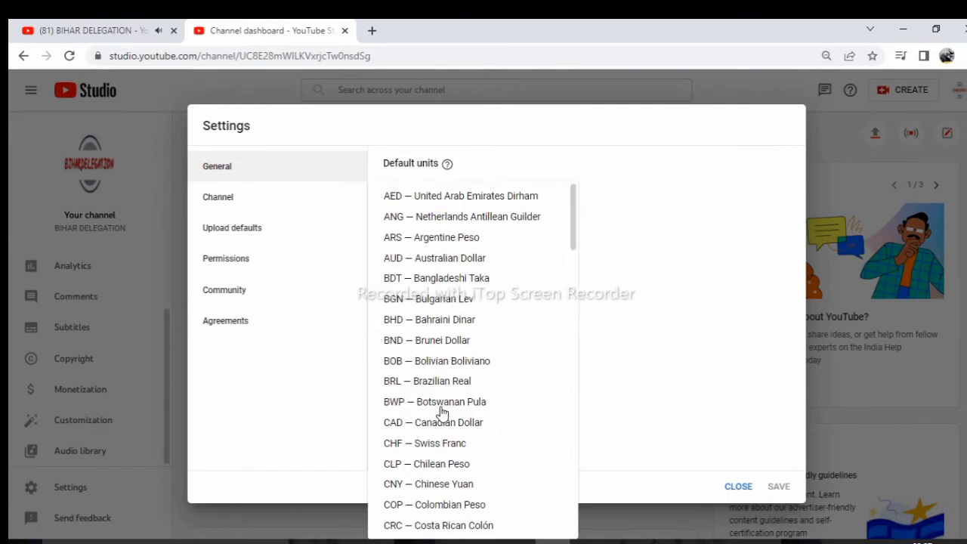
{"action": "scroll", "coordinate": [442, 408], "scroll_direction": "down", "scroll_amount": 3}
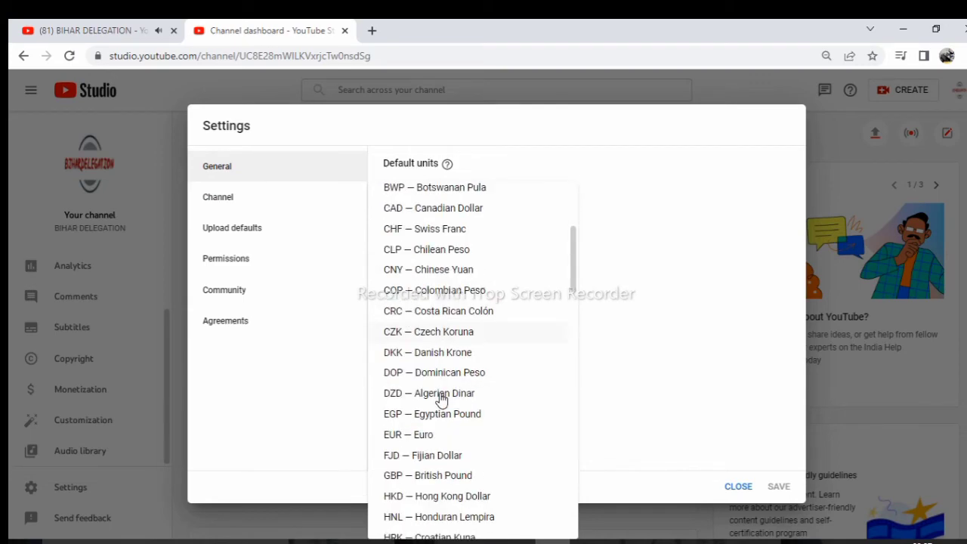
{"action": "scroll", "coordinate": [442, 401], "scroll_direction": "down", "scroll_amount": 6}
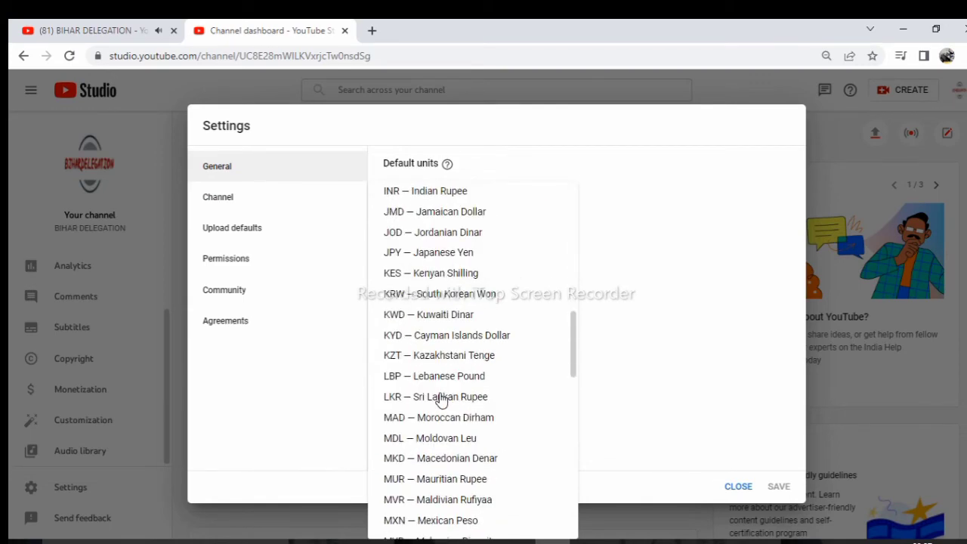
{"action": "scroll", "coordinate": [442, 401], "scroll_direction": "down", "scroll_amount": 11}
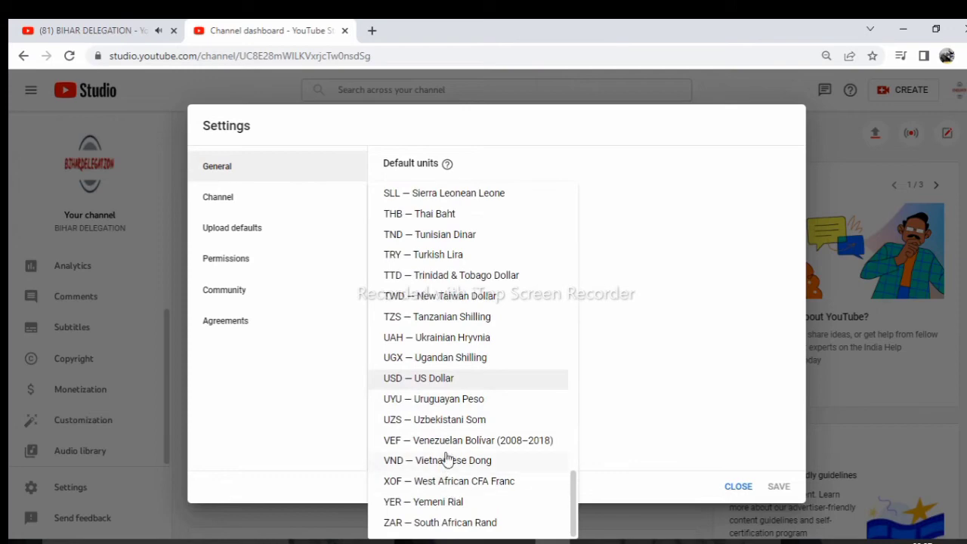
{"action": "scroll", "coordinate": [445, 454], "scroll_direction": "up", "scroll_amount": 6}
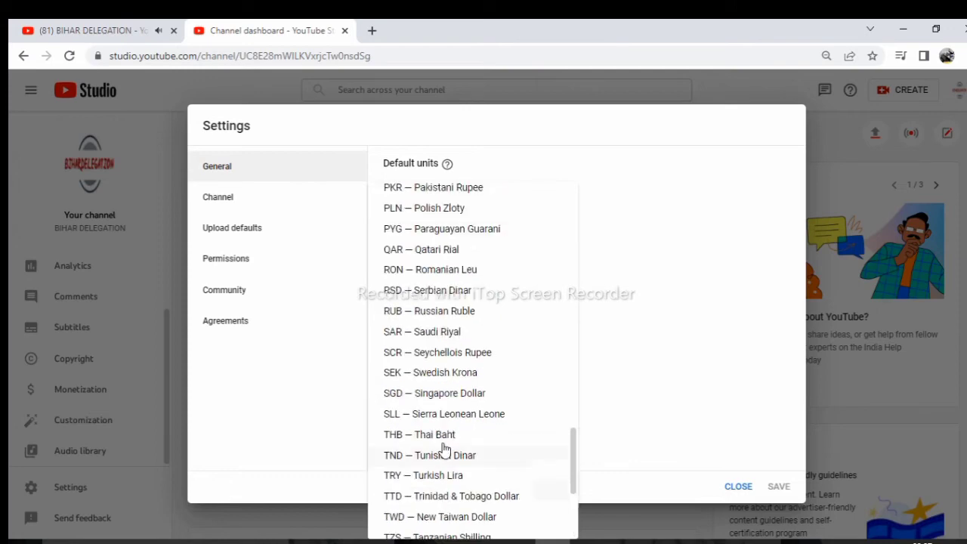
{"action": "left_click", "coordinate": [317, 319]}
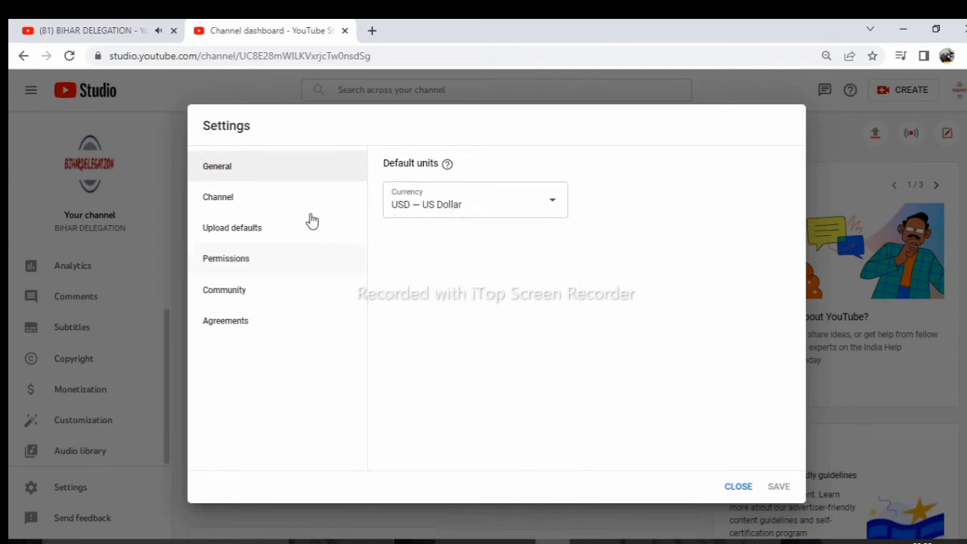
Choose India as the country of residence in the channel's basic info settings
{"action": "left_click", "coordinate": [222, 201]}
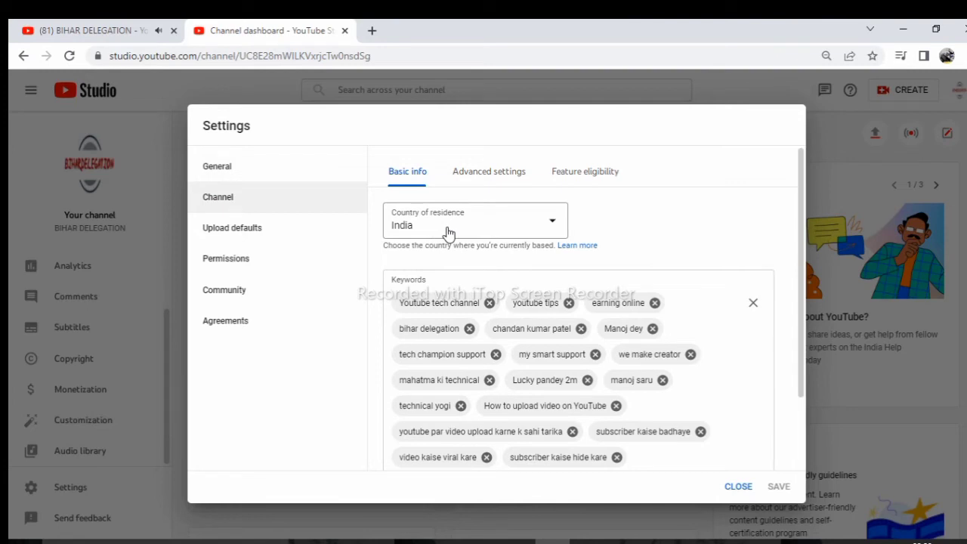
{"action": "left_click", "coordinate": [448, 234]}
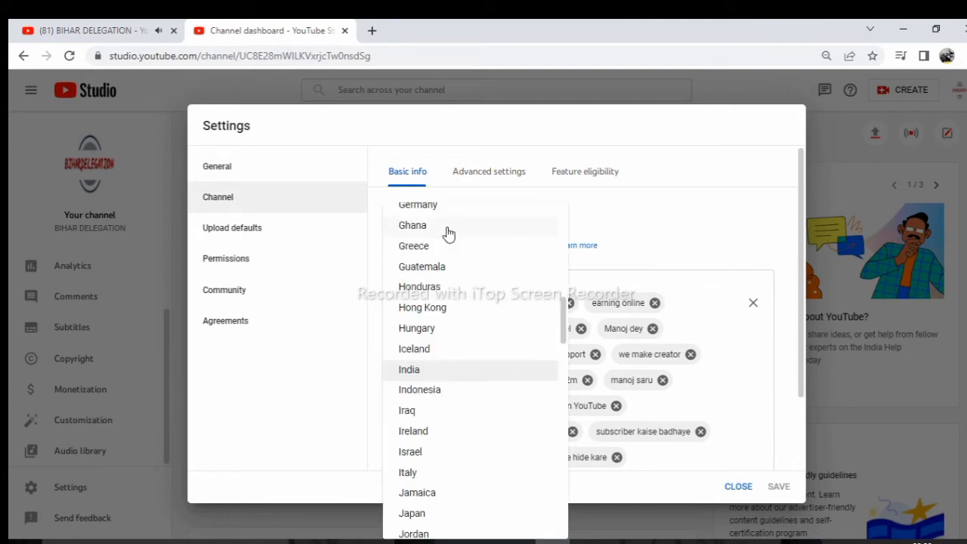
{"action": "left_click", "coordinate": [418, 374]}
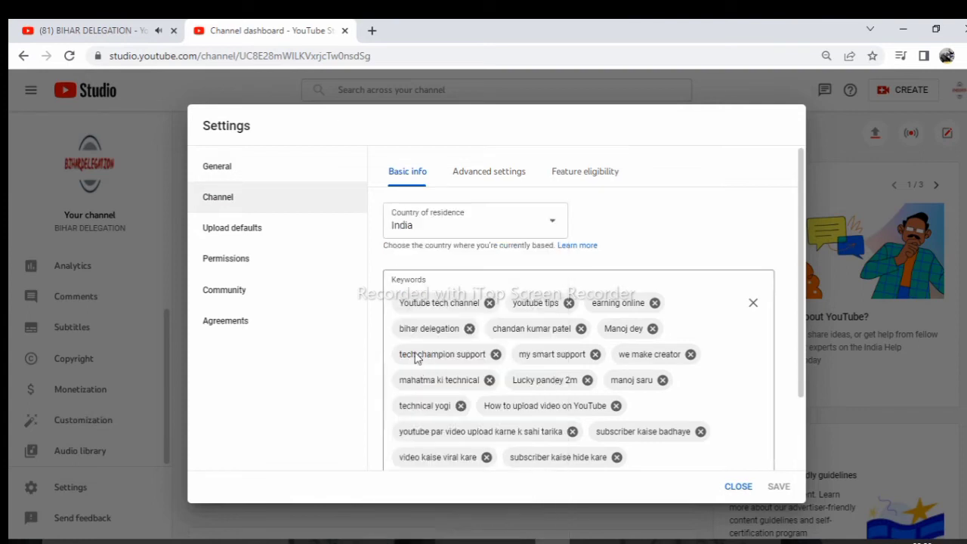
Review the full list of channel keywords in the channel's basic info settings
{"action": "scroll", "coordinate": [434, 329], "scroll_direction": "down", "scroll_amount": 2}
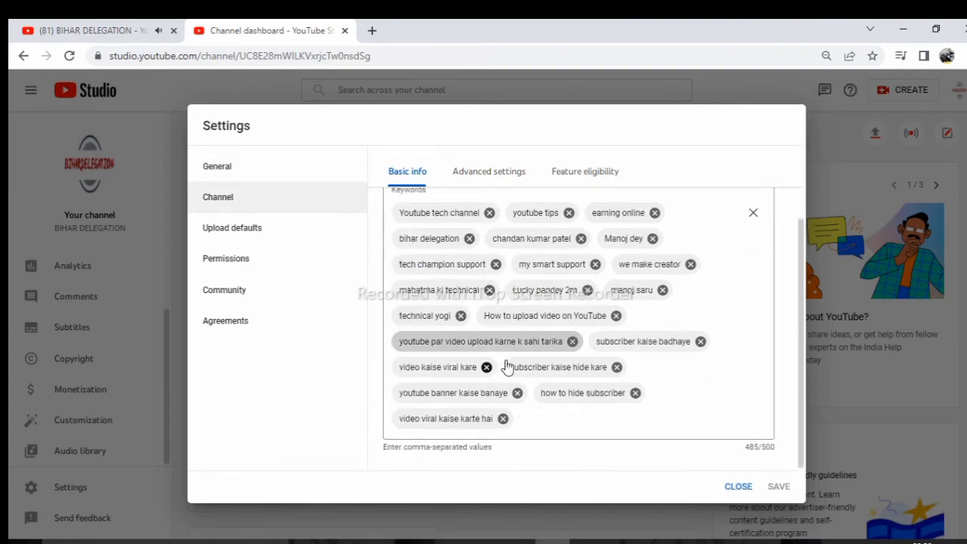
{"action": "scroll", "coordinate": [484, 325], "scroll_direction": "up", "scroll_amount": 2}
{"action": "scroll", "coordinate": [527, 323], "scroll_direction": "down", "scroll_amount": 1}
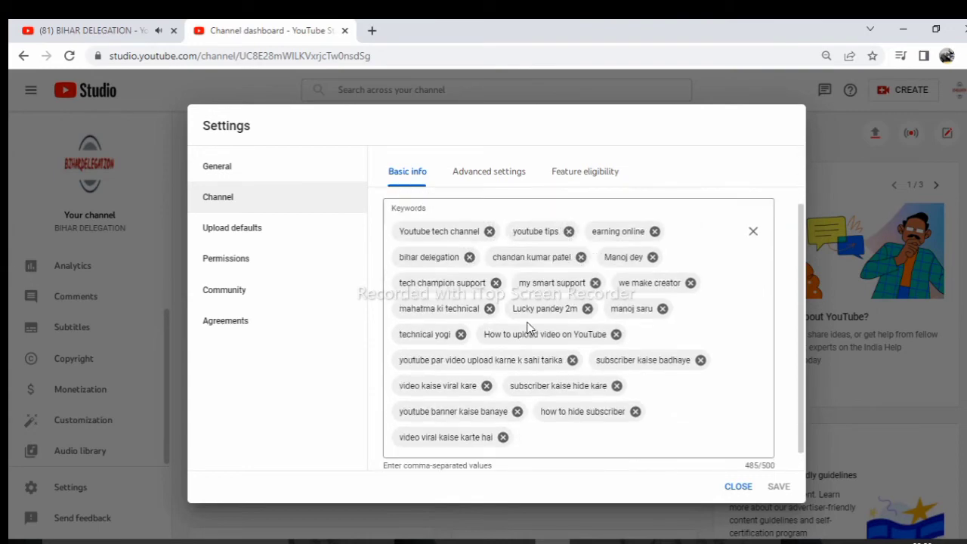
{"action": "scroll", "coordinate": [529, 326], "scroll_direction": "up", "scroll_amount": 1}
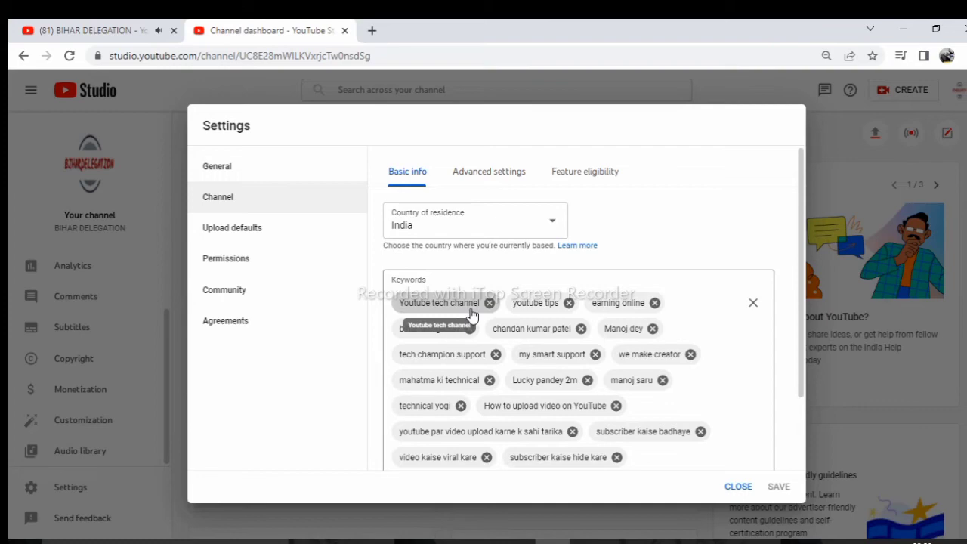
{"action": "scroll", "coordinate": [492, 355], "scroll_direction": "down", "scroll_amount": 2}
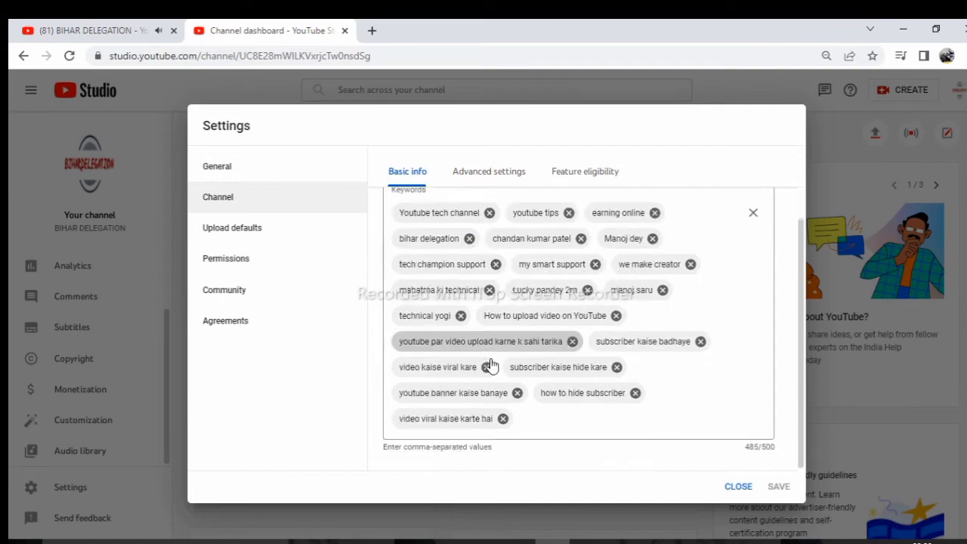
{"action": "scroll", "coordinate": [514, 390], "scroll_direction": "up", "scroll_amount": 2}
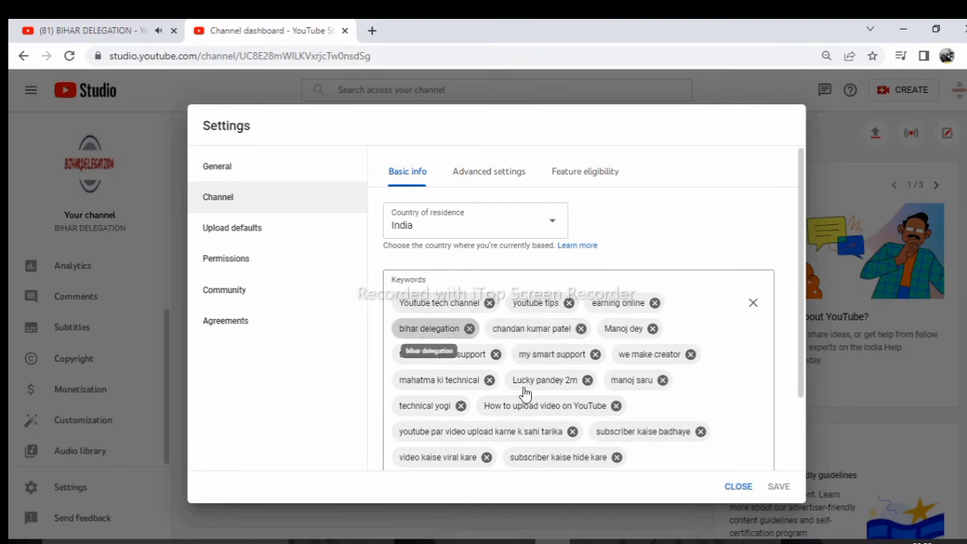
{"action": "scroll", "coordinate": [525, 393], "scroll_direction": "down", "scroll_amount": 2}
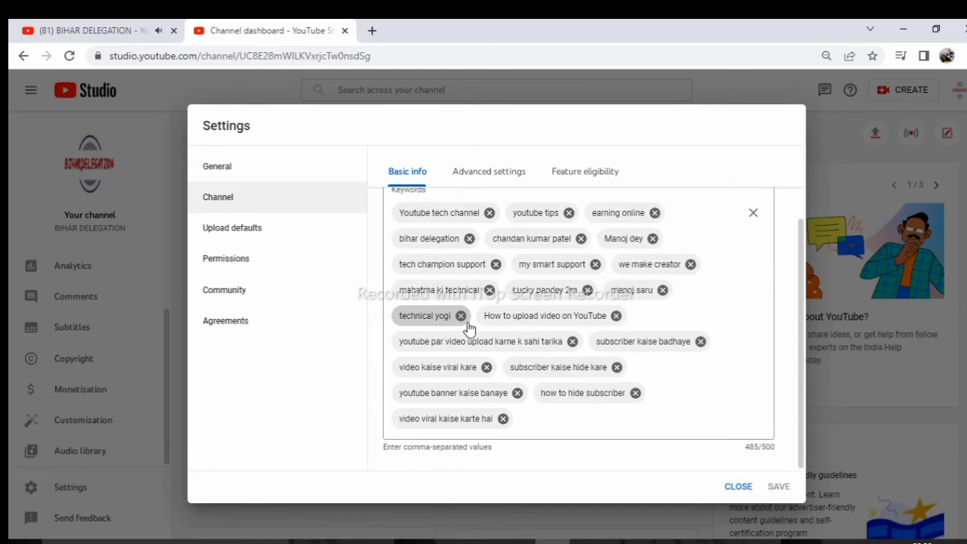
Remove the channel keyword "technical yogi" and add it again at the end of the keyword list
{"action": "left_click", "coordinate": [461, 316]}
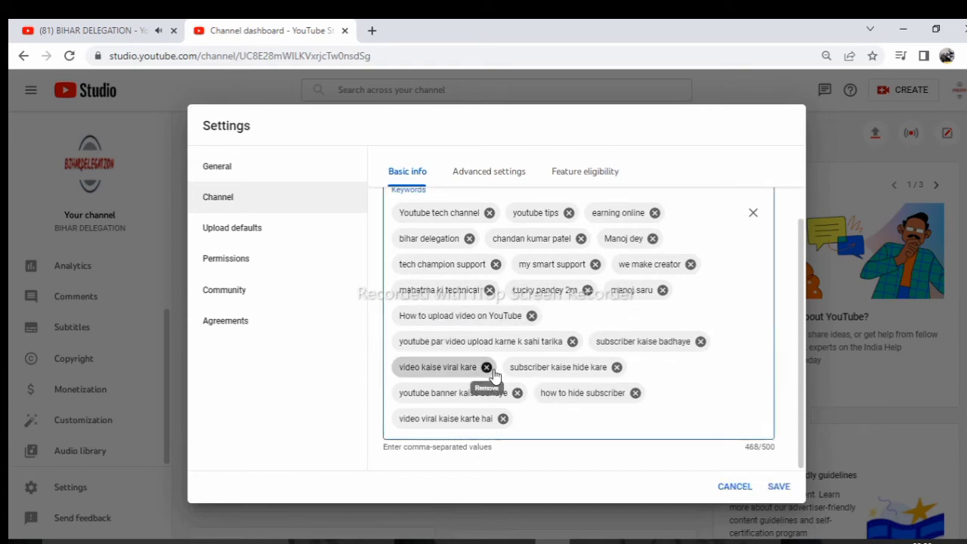
{"action": "type", "text": "technical yogi"}
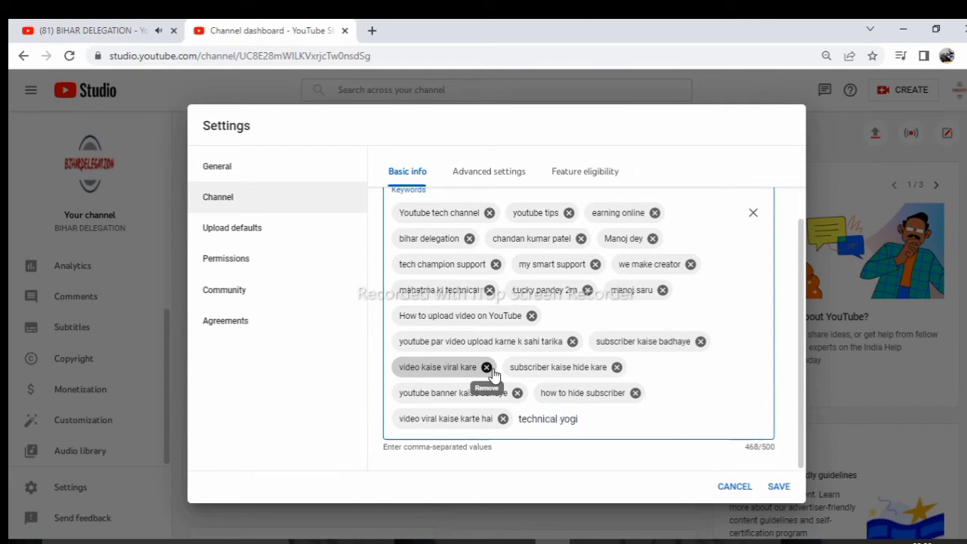
{"action": "key", "text": "Return"}
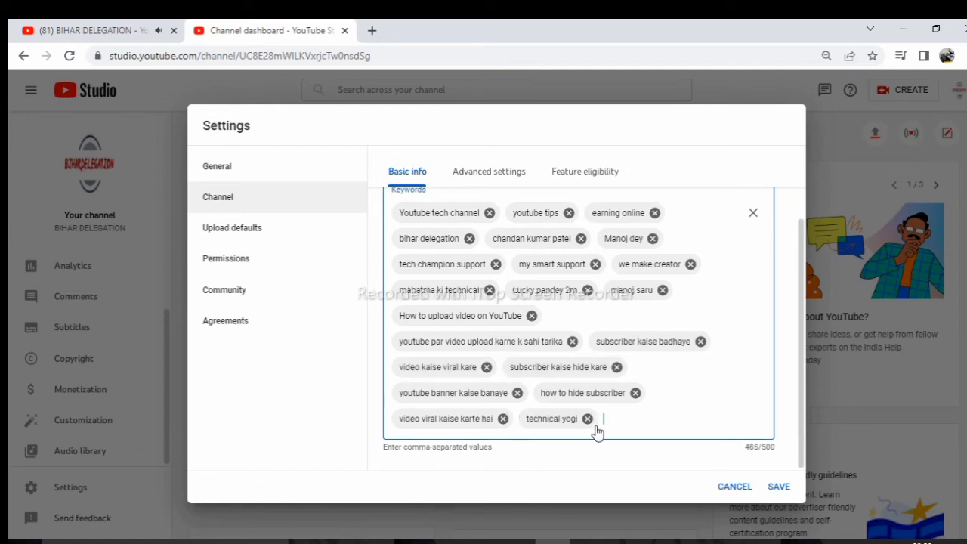
Check through the channel keywords and save the channel settings
{"action": "scroll", "coordinate": [610, 325], "scroll_direction": "up", "scroll_amount": 2}
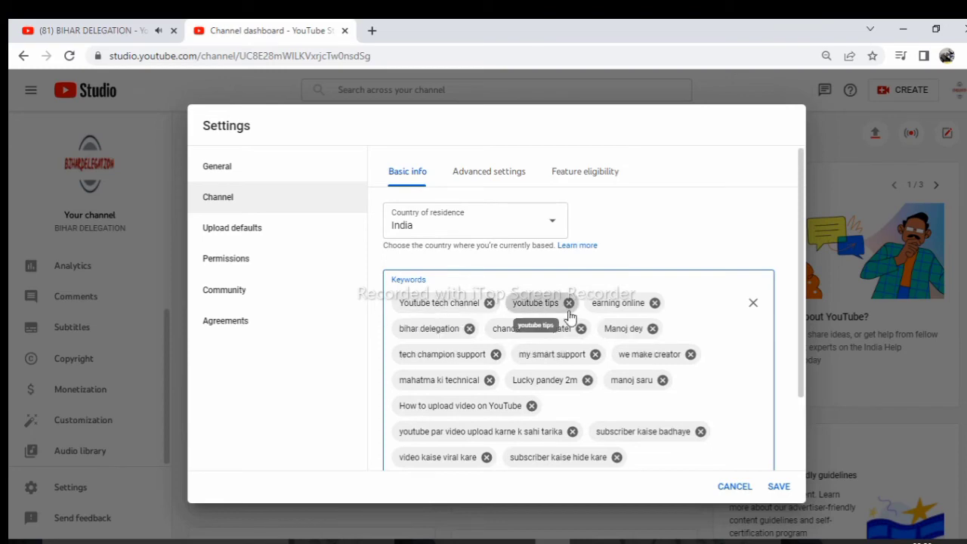
{"action": "scroll", "coordinate": [602, 352], "scroll_direction": "down", "scroll_amount": 2}
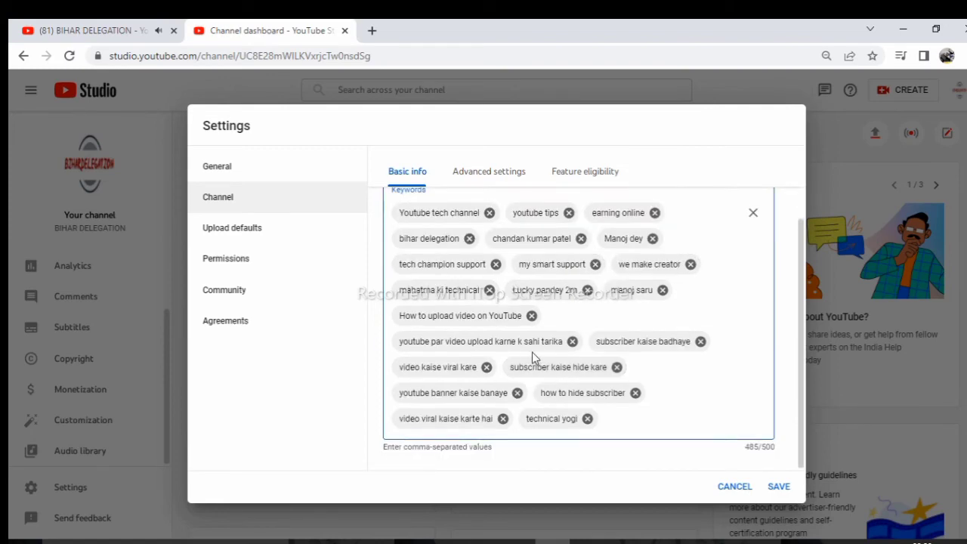
{"action": "scroll", "coordinate": [532, 352], "scroll_direction": "up", "scroll_amount": 2}
{"action": "scroll", "coordinate": [440, 360], "scroll_direction": "up", "scroll_amount": 1}
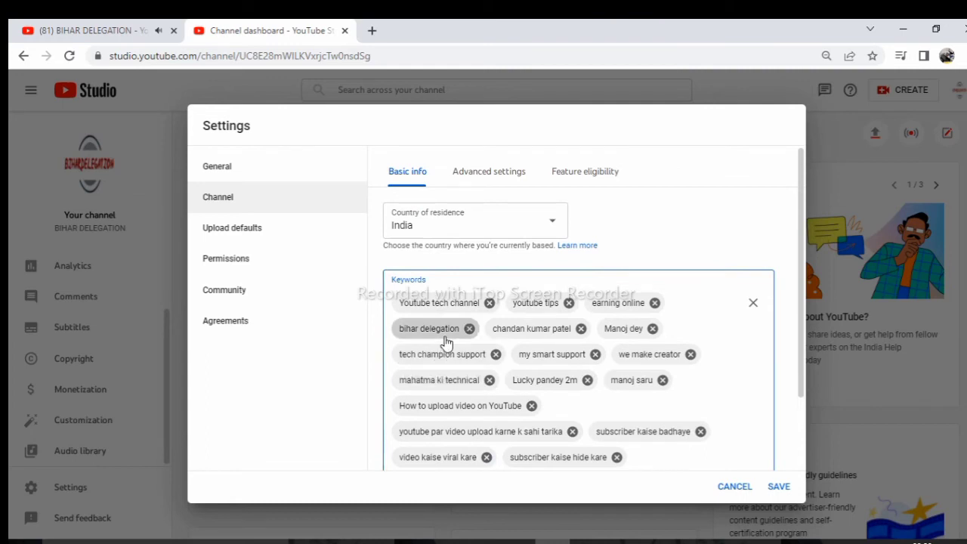
{"action": "scroll", "coordinate": [519, 351], "scroll_direction": "down", "scroll_amount": 2}
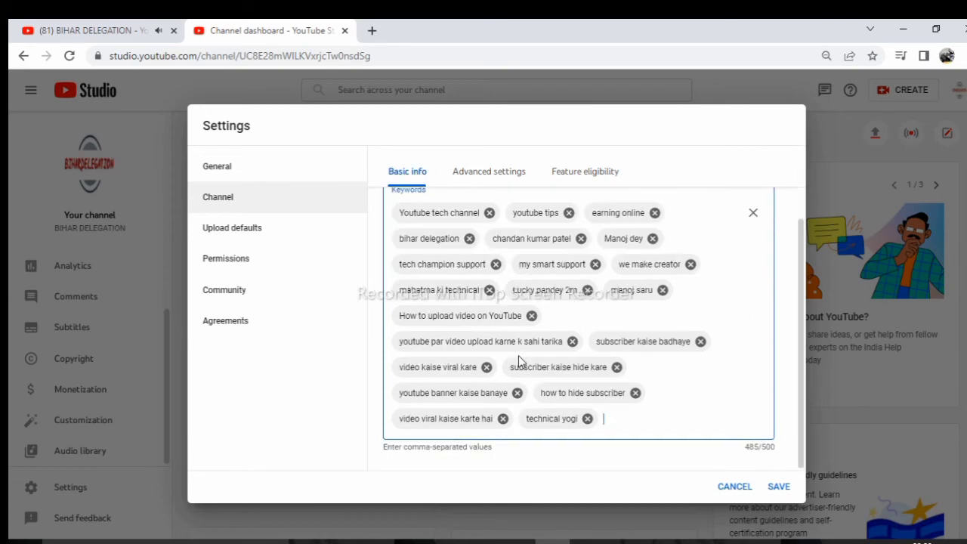
{"action": "scroll", "coordinate": [519, 350], "scroll_direction": "up", "scroll_amount": 2}
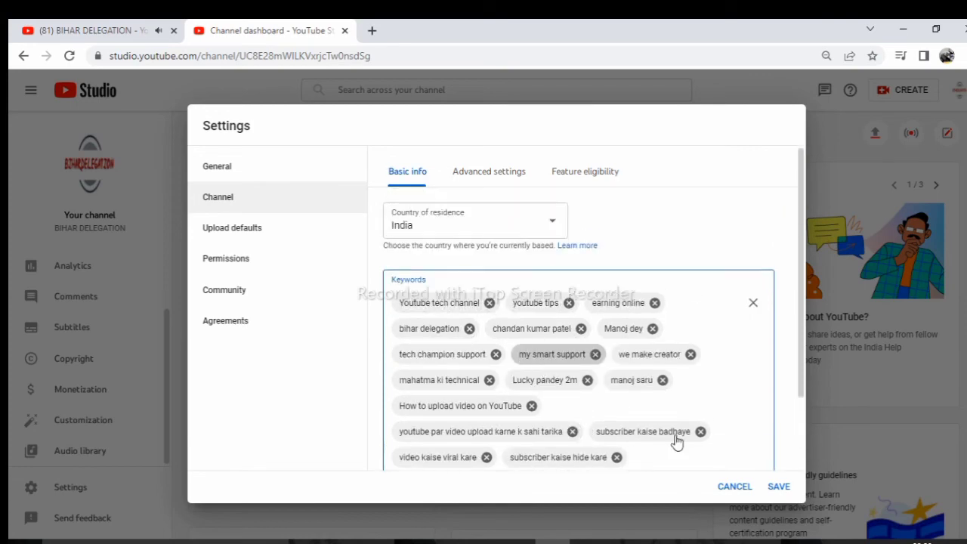
{"action": "left_click", "coordinate": [780, 488]}
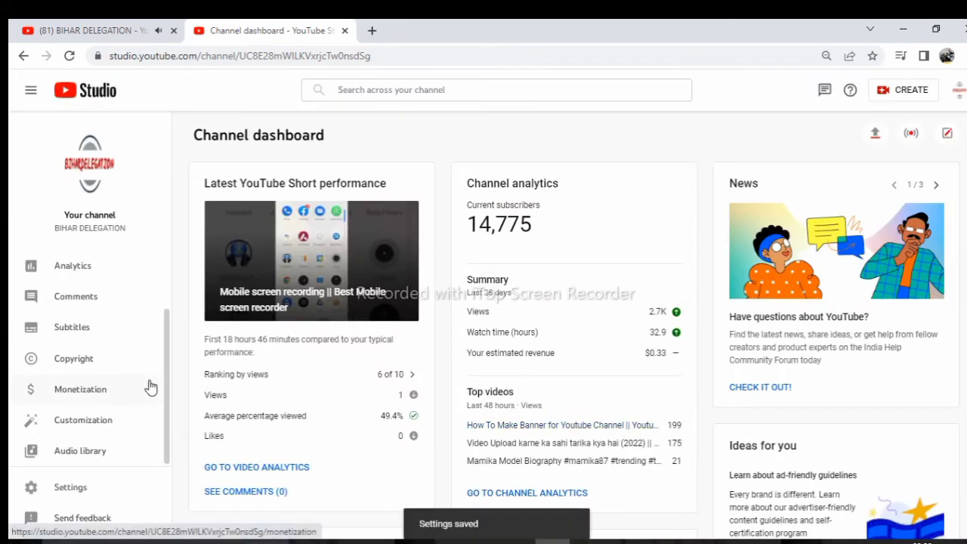
Reopen the Studio settings and review the channel's advanced settings, from Google Ads account linking and captions to clips and channel visibility
{"action": "left_click", "coordinate": [90, 490]}
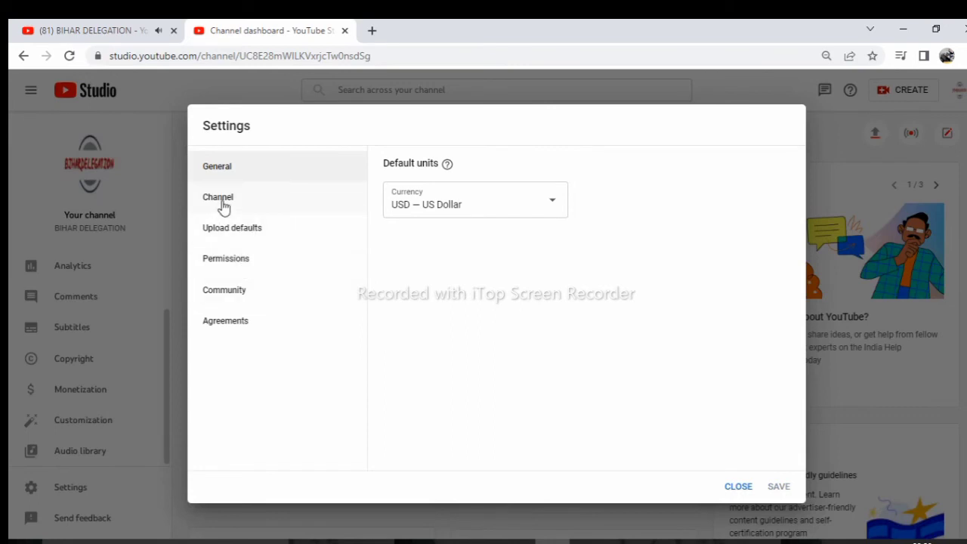
{"action": "left_click", "coordinate": [357, 197]}
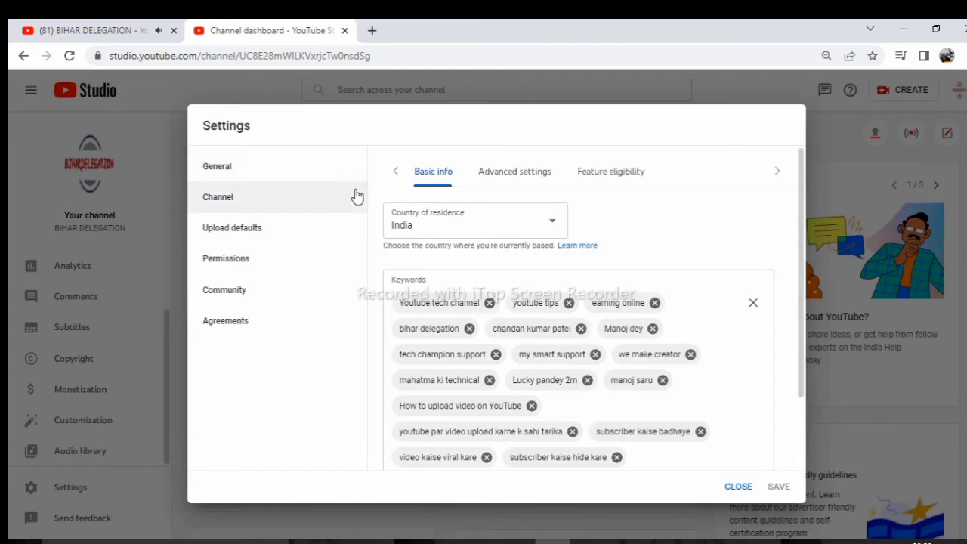
{"action": "left_click", "coordinate": [486, 179]}
{"action": "scroll", "coordinate": [464, 339], "scroll_direction": "down", "scroll_amount": 4}
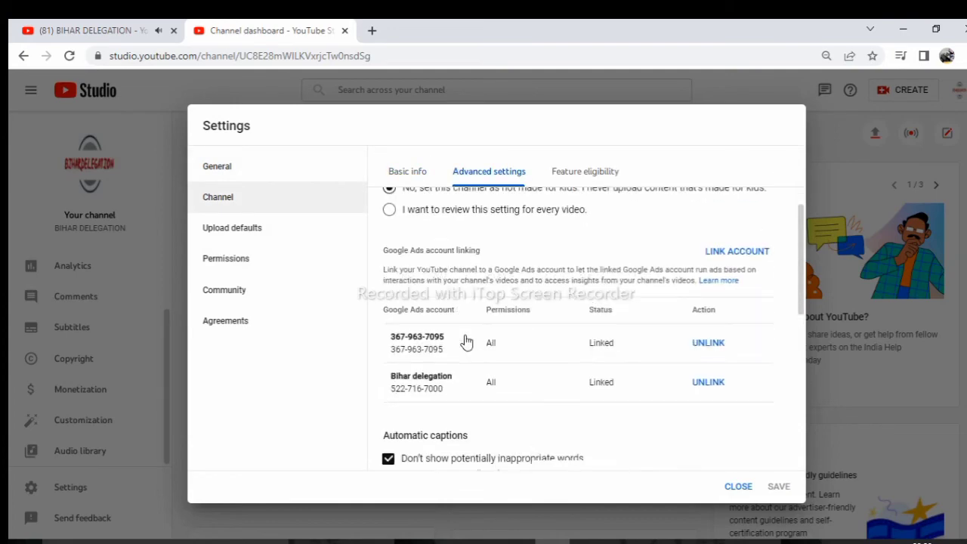
{"action": "scroll", "coordinate": [484, 287], "scroll_direction": "down", "scroll_amount": 2}
{"action": "scroll", "coordinate": [491, 212], "scroll_direction": "up", "scroll_amount": 2}
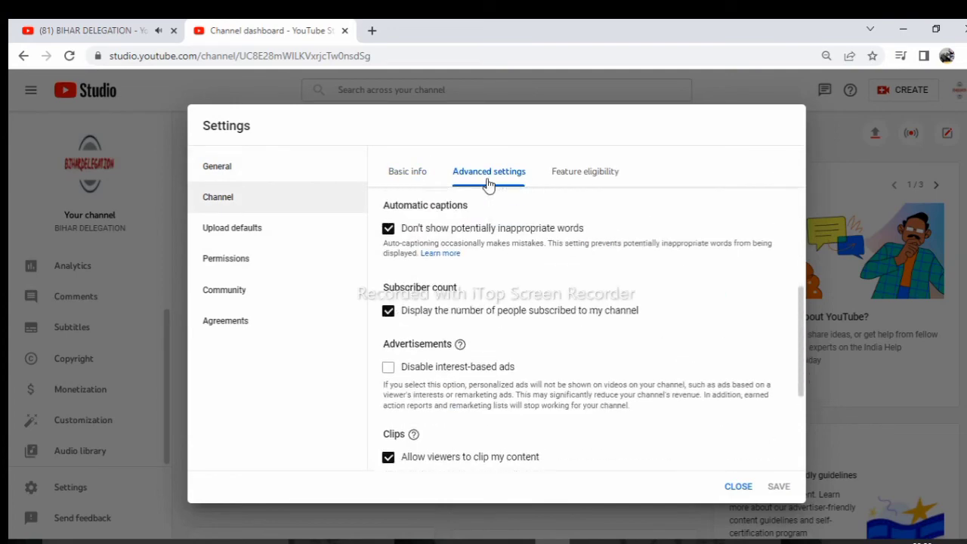
{"action": "scroll", "coordinate": [454, 302], "scroll_direction": "down", "scroll_amount": 1}
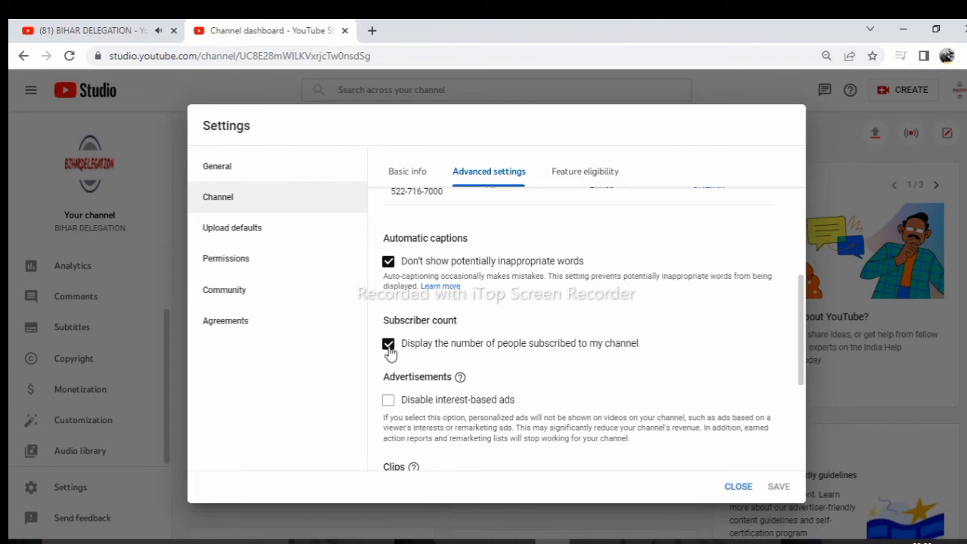
{"action": "scroll", "coordinate": [398, 355], "scroll_direction": "up", "scroll_amount": 5}
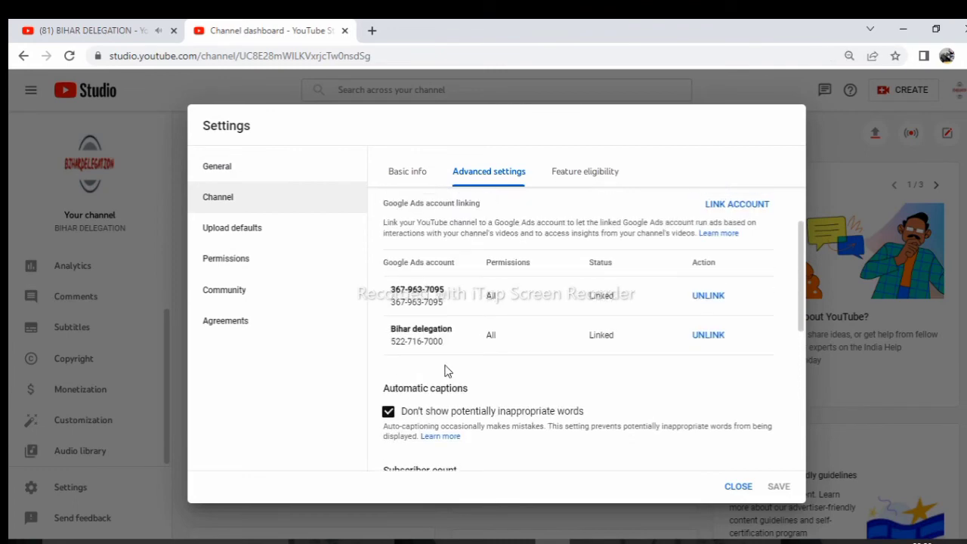
{"action": "scroll", "coordinate": [445, 371], "scroll_direction": "down", "scroll_amount": 10}
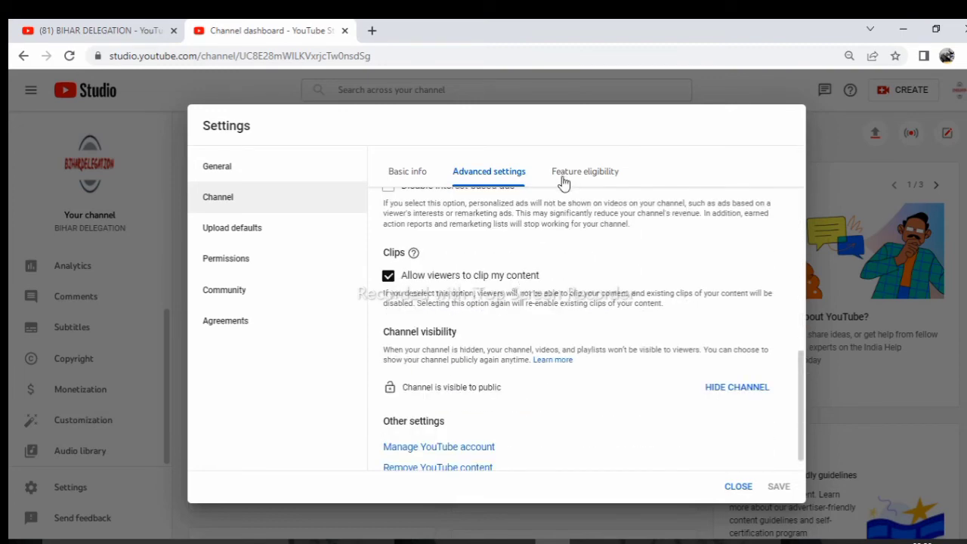
{"action": "scroll", "coordinate": [442, 299], "scroll_direction": "up", "scroll_amount": 1}
{"action": "scroll", "coordinate": [442, 298], "scroll_direction": "up", "scroll_amount": 3}
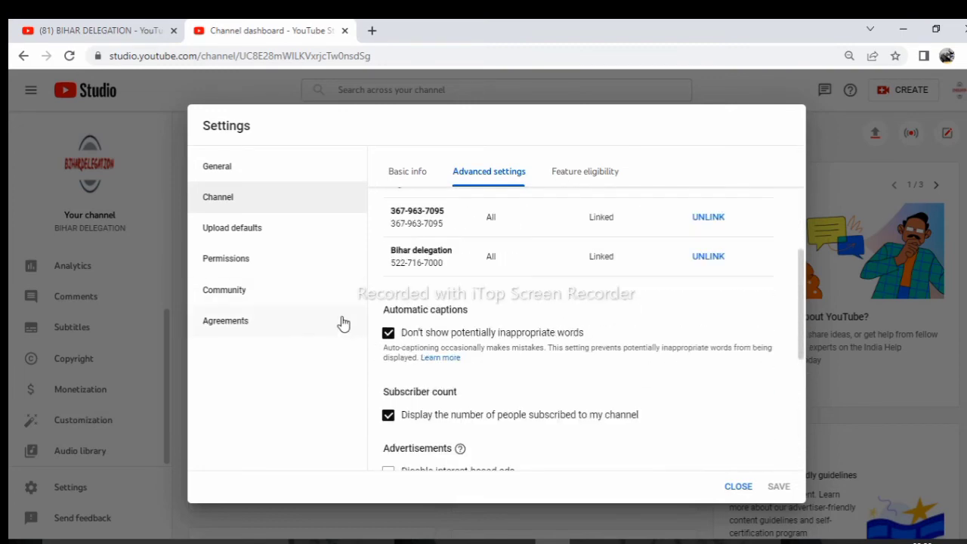
Review the basic info of the upload defaults, reading through the default description, visibility and tags
{"action": "left_click", "coordinate": [240, 239]}
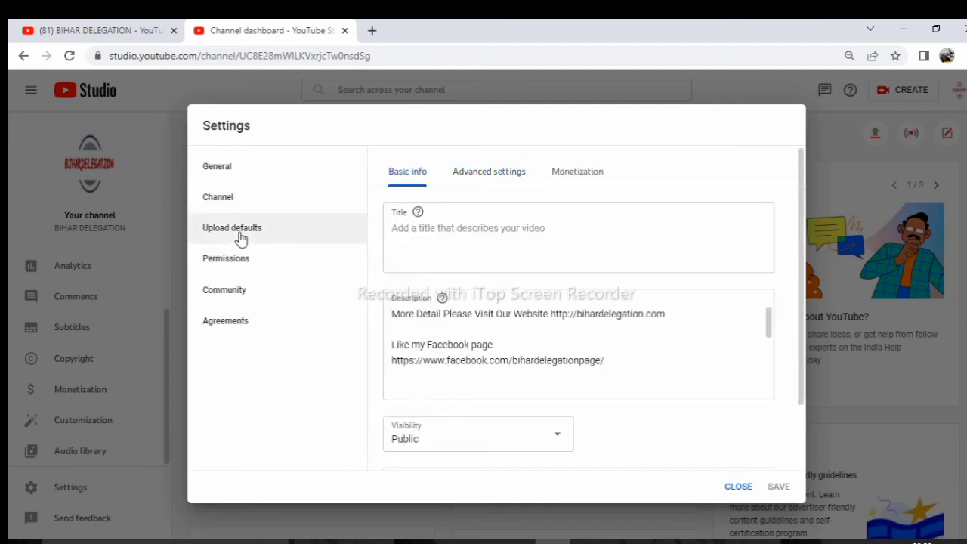
{"action": "scroll", "coordinate": [455, 344], "scroll_direction": "down", "scroll_amount": 2}
{"action": "scroll", "coordinate": [456, 344], "scroll_direction": "down", "scroll_amount": 1}
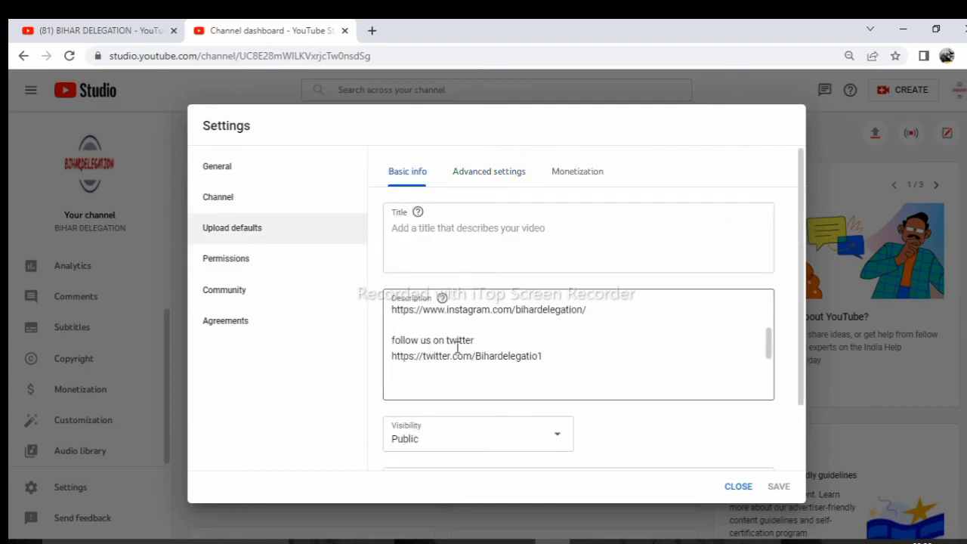
{"action": "scroll", "coordinate": [459, 348], "scroll_direction": "up", "scroll_amount": 2}
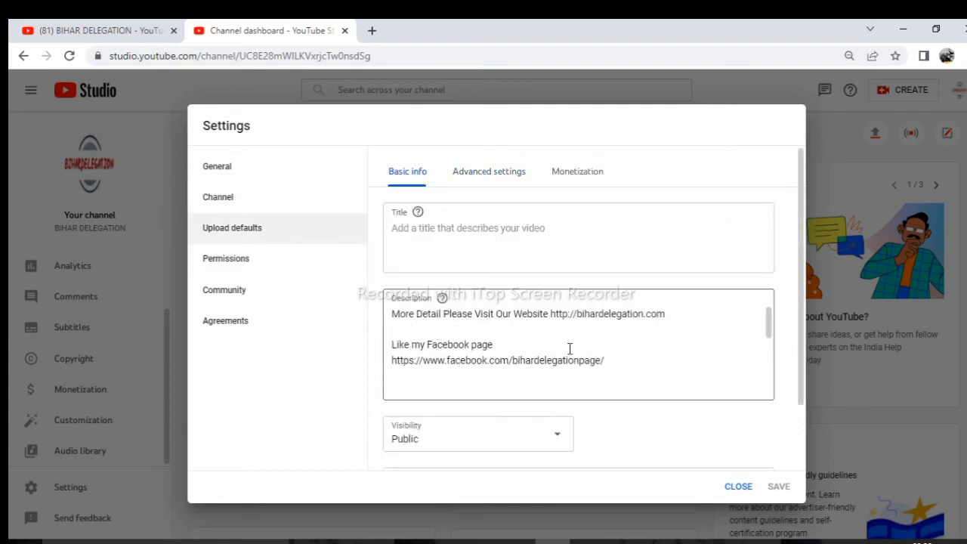
{"action": "scroll", "coordinate": [570, 350], "scroll_direction": "down", "scroll_amount": 5}
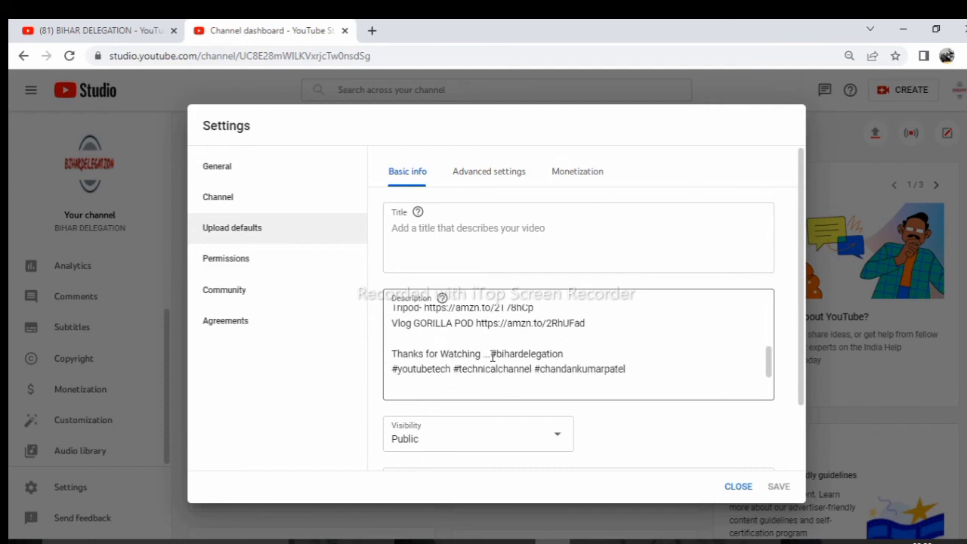
{"action": "scroll", "coordinate": [493, 357], "scroll_direction": "up", "scroll_amount": 5}
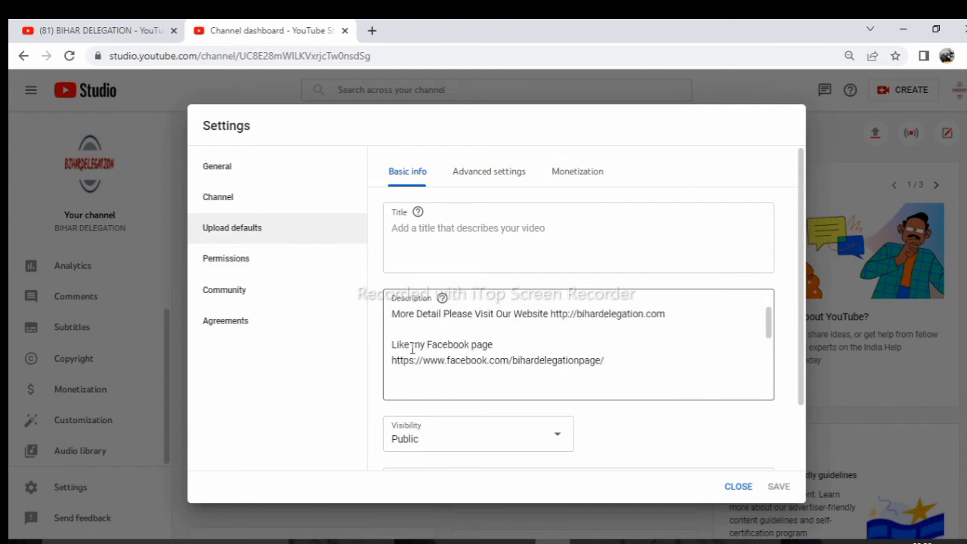
{"action": "scroll", "coordinate": [520, 353], "scroll_direction": "down", "scroll_amount": 3}
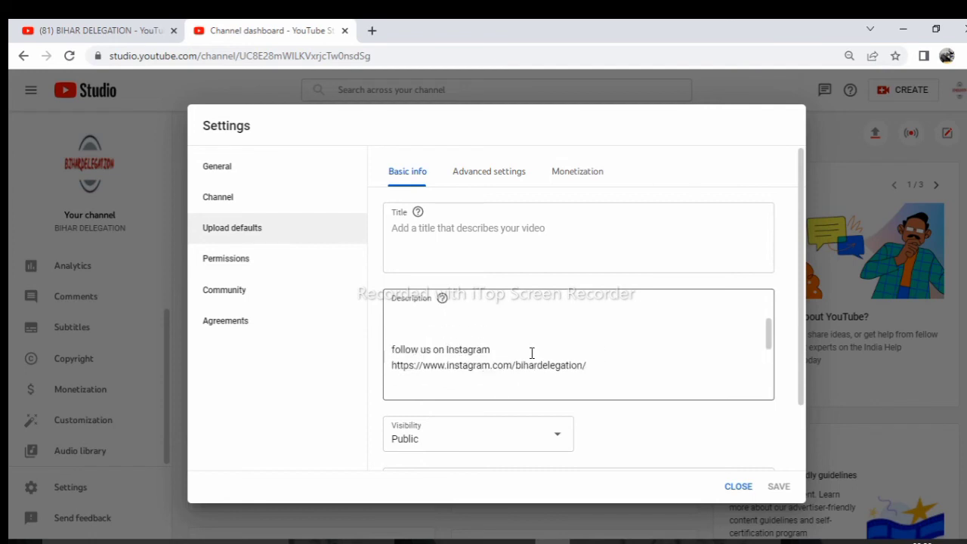
{"action": "scroll", "coordinate": [524, 354], "scroll_direction": "up", "scroll_amount": 1}
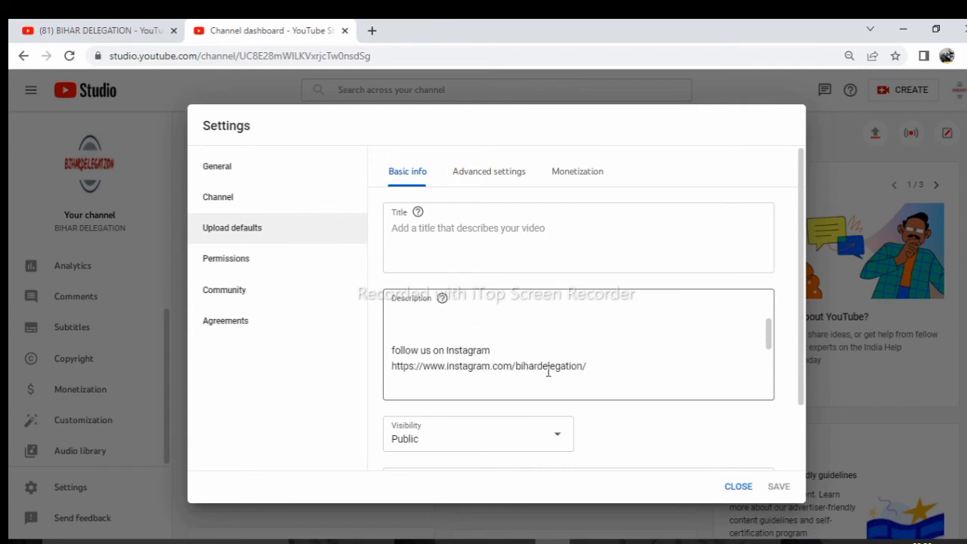
{"action": "scroll", "coordinate": [549, 371], "scroll_direction": "down", "scroll_amount": 3}
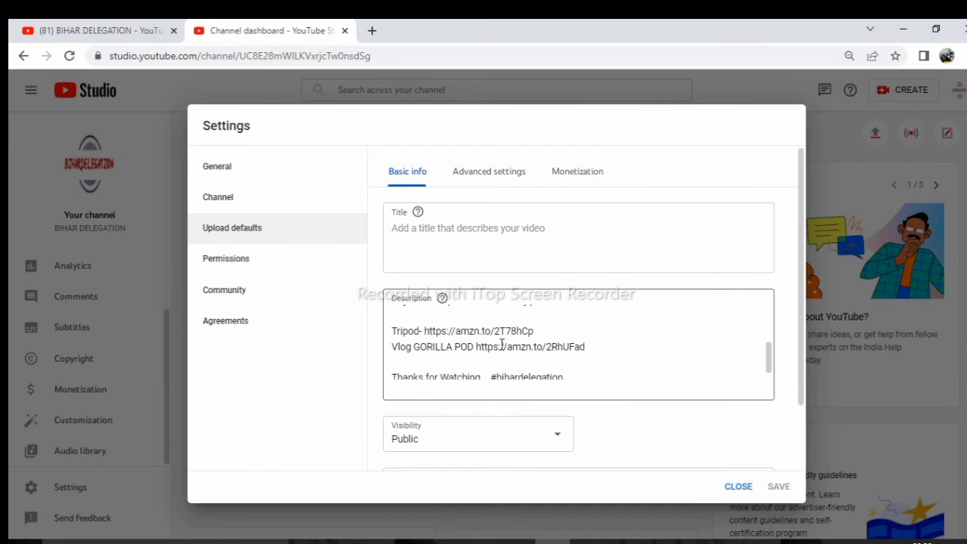
{"action": "scroll", "coordinate": [502, 344], "scroll_direction": "down", "scroll_amount": 1}
{"action": "scroll", "coordinate": [502, 349], "scroll_direction": "up", "scroll_amount": 5}
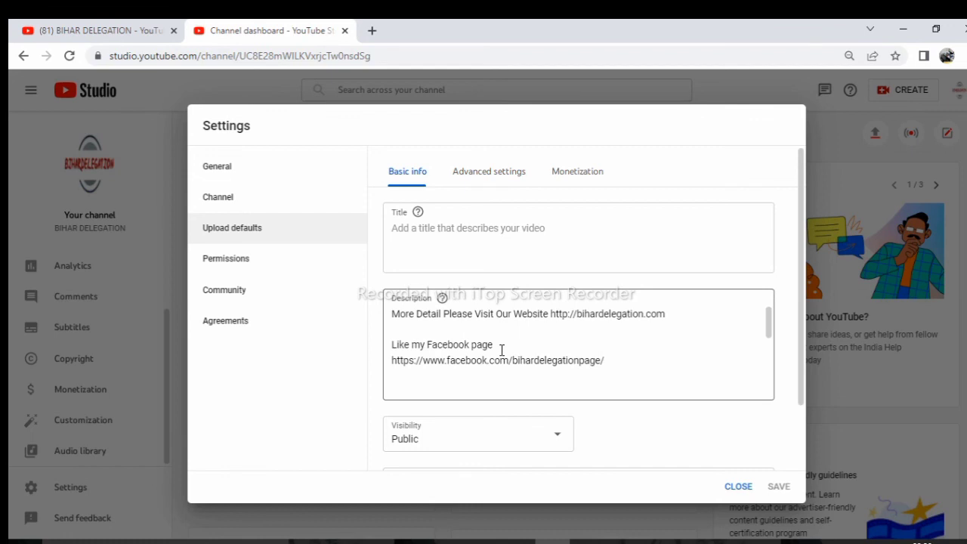
{"action": "scroll", "coordinate": [502, 350], "scroll_direction": "down", "scroll_amount": 5}
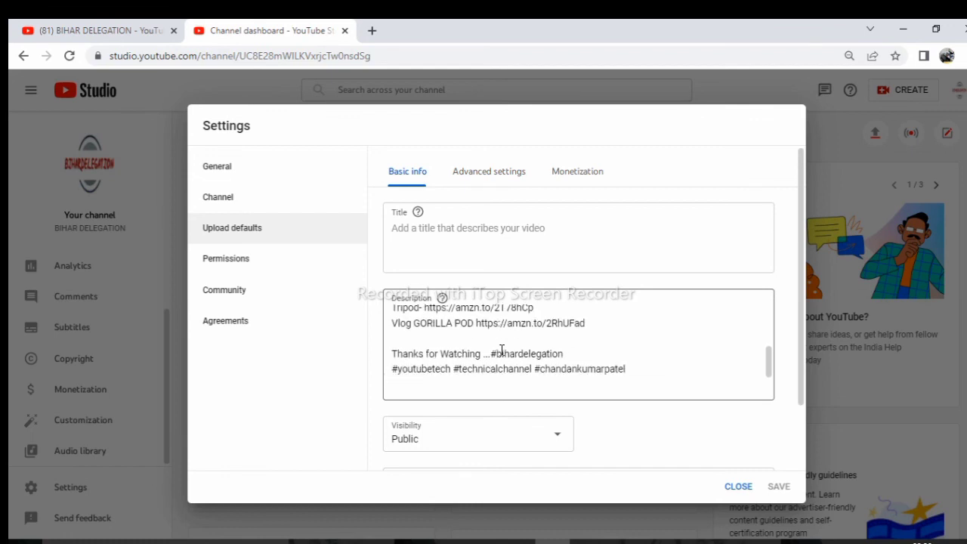
{"action": "scroll", "coordinate": [502, 350], "scroll_direction": "up", "scroll_amount": 5}
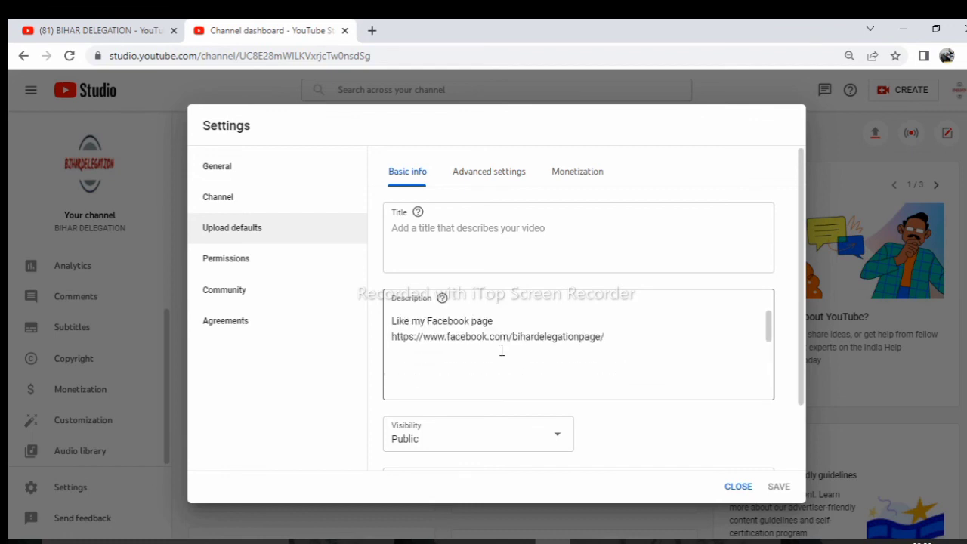
{"action": "scroll", "coordinate": [502, 350], "scroll_direction": "down", "scroll_amount": 5}
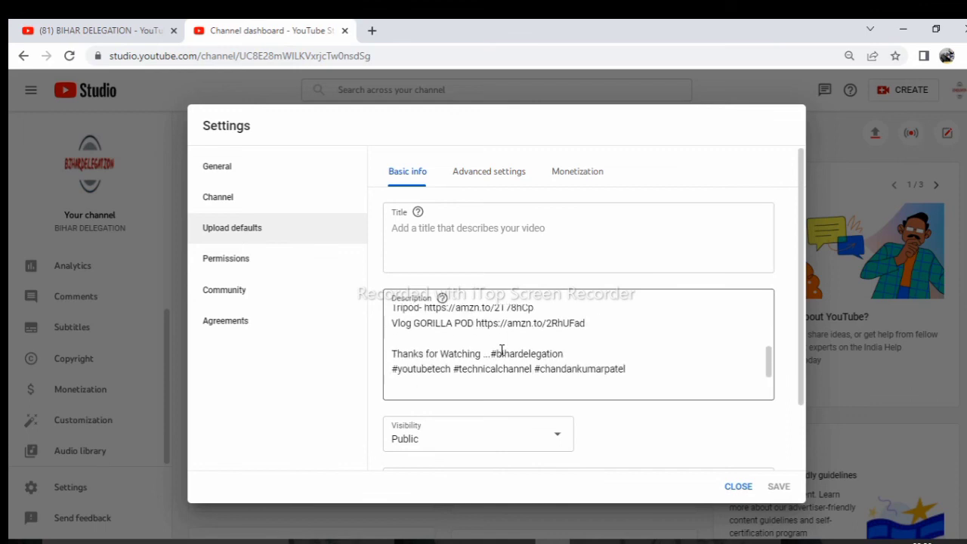
{"action": "scroll", "coordinate": [501, 376], "scroll_direction": "down", "scroll_amount": 1}
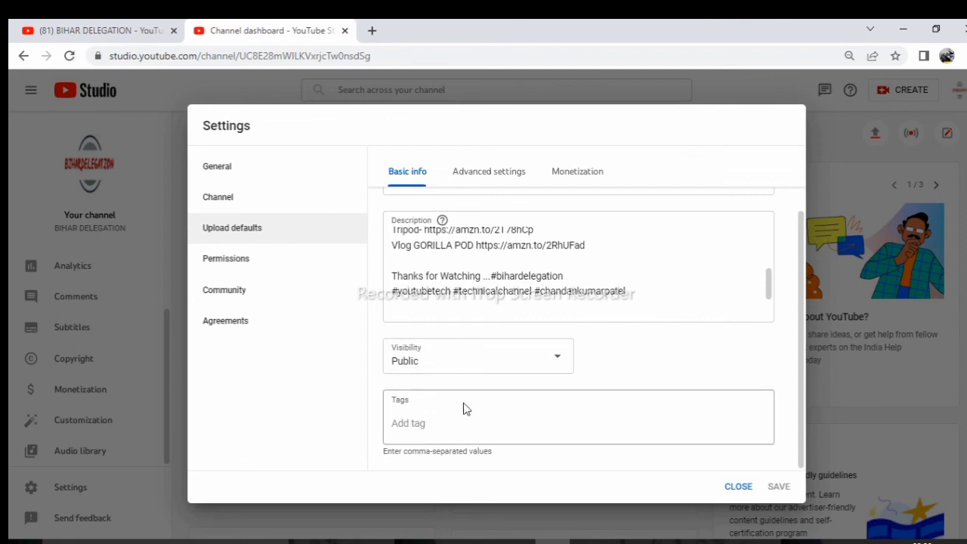
Review the advanced settings of the upload defaults, including the license, category, video language and comment options
{"action": "left_click", "coordinate": [481, 172]}
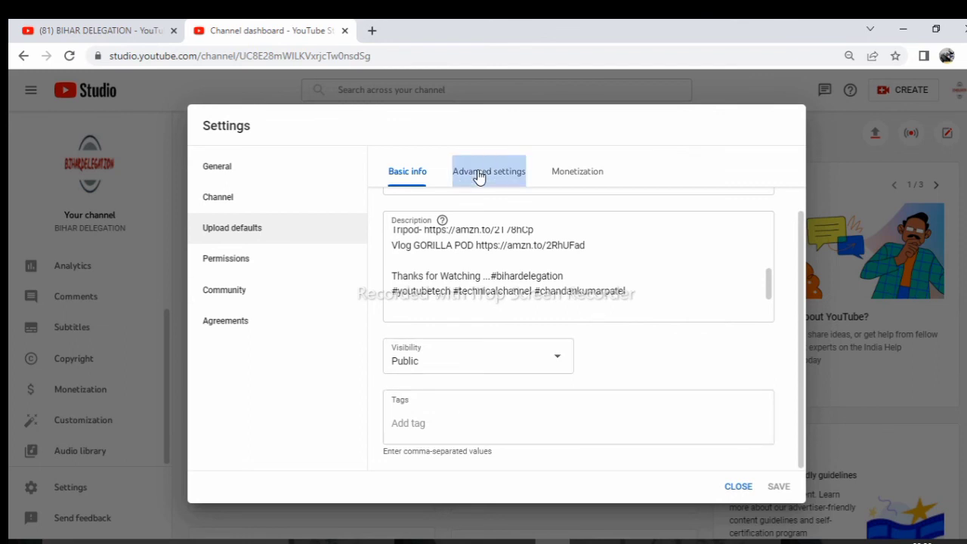
{"action": "scroll", "coordinate": [509, 376], "scroll_direction": "down", "scroll_amount": 2}
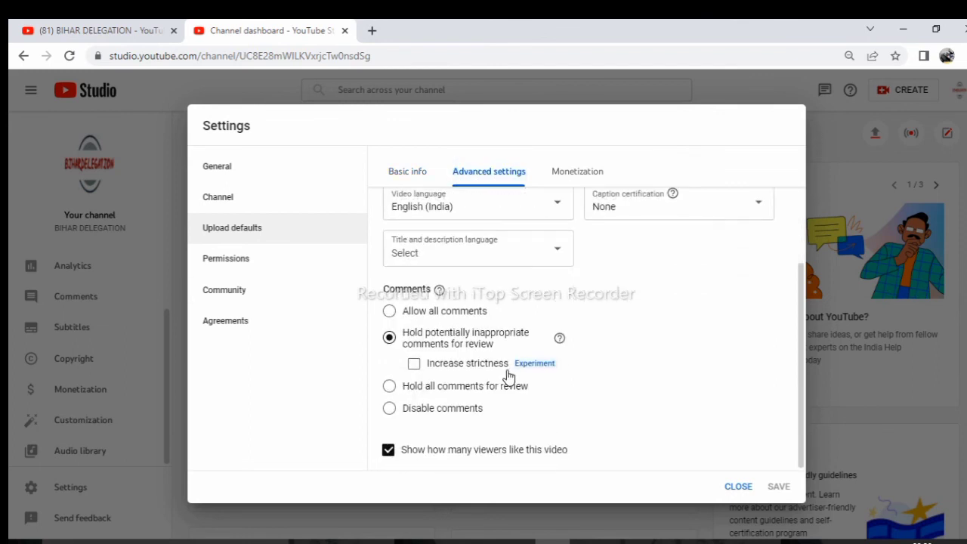
{"action": "scroll", "coordinate": [509, 376], "scroll_direction": "up", "scroll_amount": 3}
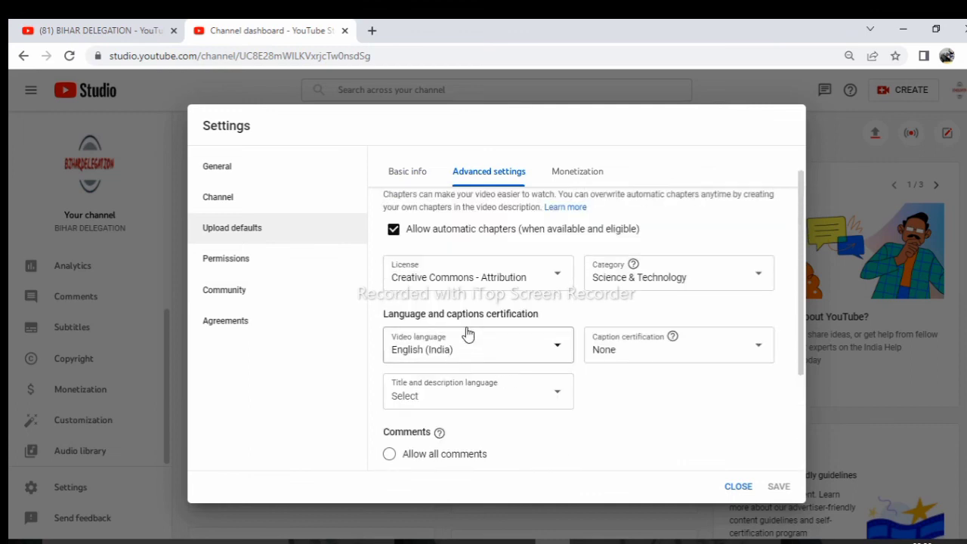
Look through the default video categories, choose Science & Technology, and close the settings without saving
{"action": "left_click", "coordinate": [629, 286]}
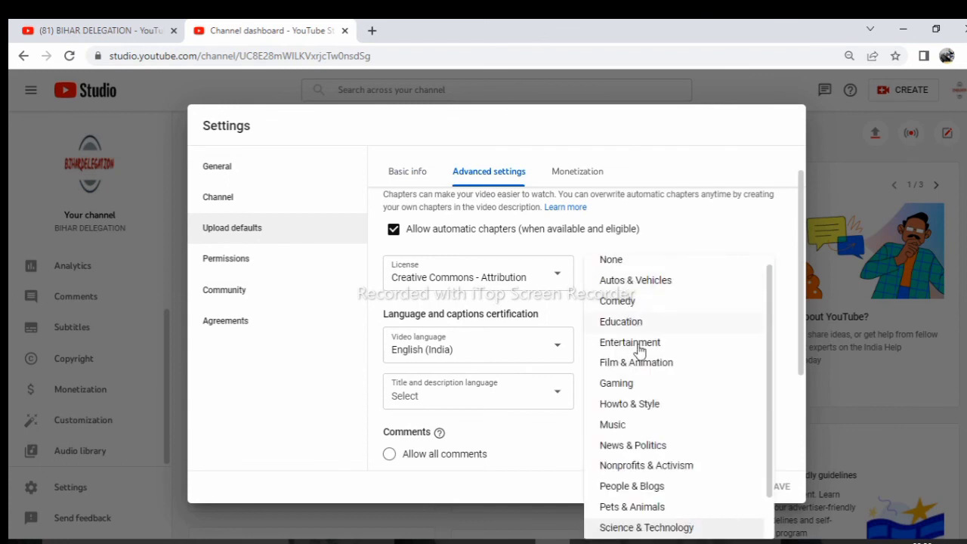
{"action": "scroll", "coordinate": [650, 431], "scroll_direction": "down", "scroll_amount": 1}
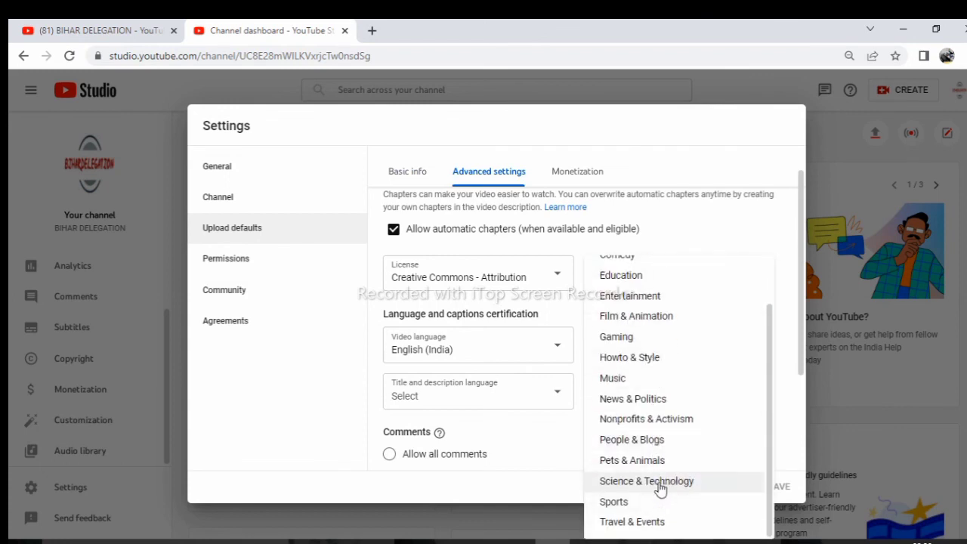
{"action": "left_click", "coordinate": [661, 489]}
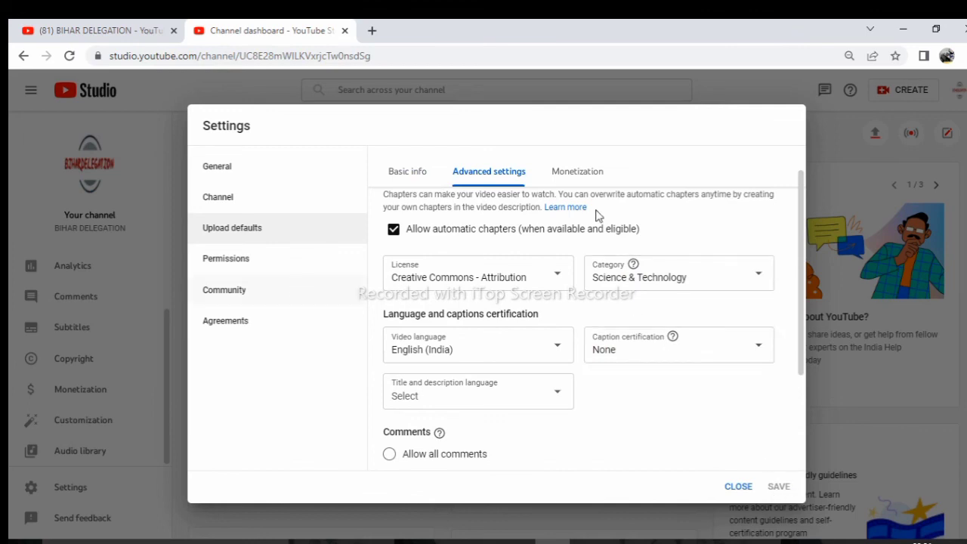
{"action": "scroll", "coordinate": [680, 302], "scroll_direction": "up", "scroll_amount": 1}
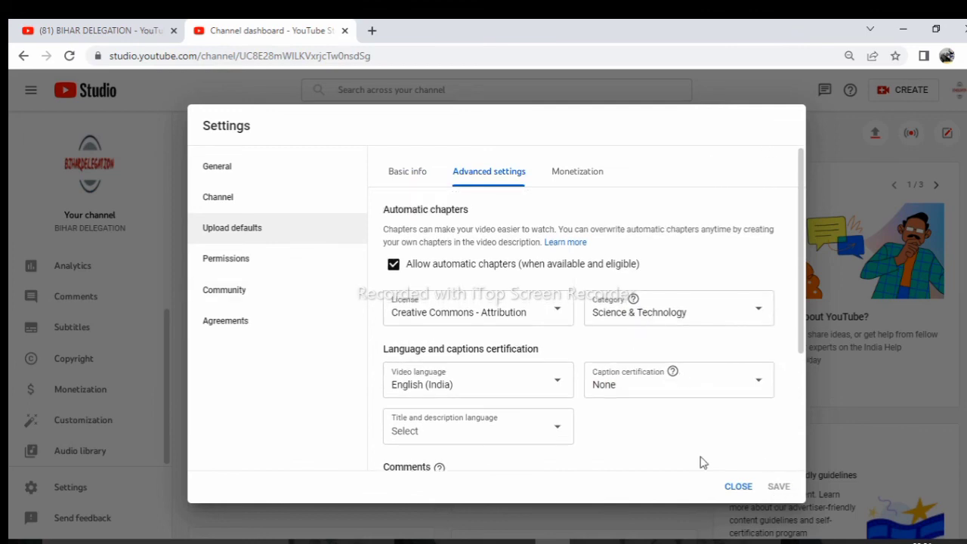
{"action": "left_click", "coordinate": [739, 487]}
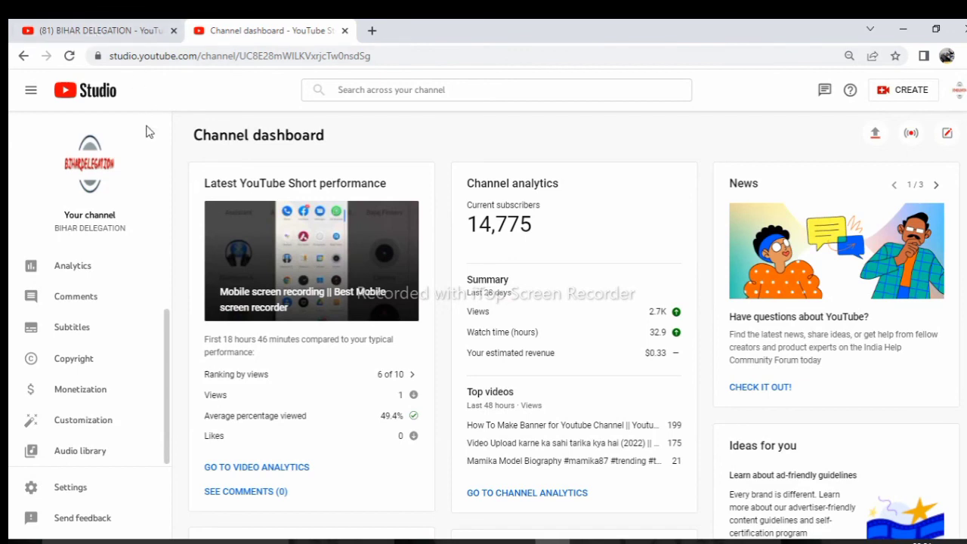
Switch to the channel's public YouTube page and look over its homepage, from the banner and featured video to the video sections
{"action": "left_click", "coordinate": [127, 31]}
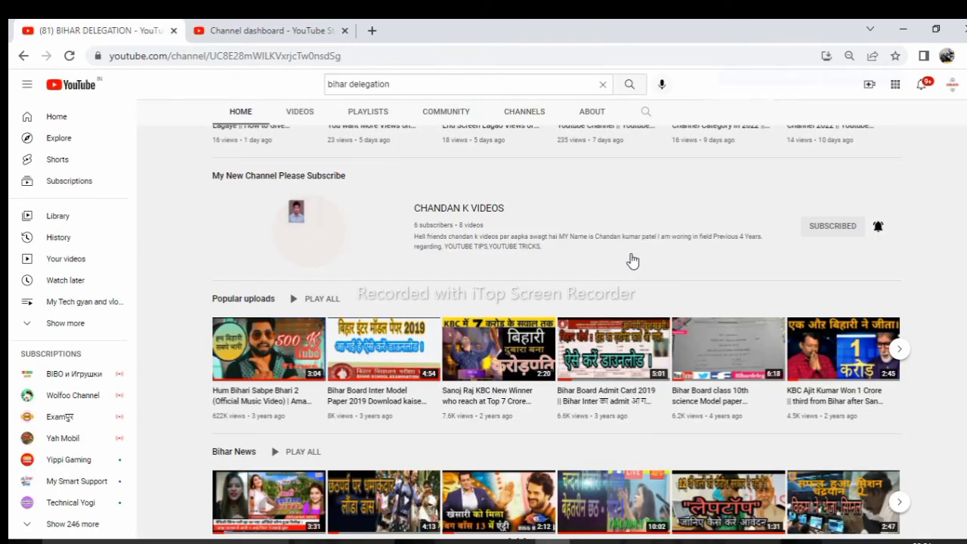
{"action": "scroll", "coordinate": [631, 259], "scroll_direction": "up", "scroll_amount": 4}
{"action": "scroll", "coordinate": [623, 265], "scroll_direction": "up", "scroll_amount": 5}
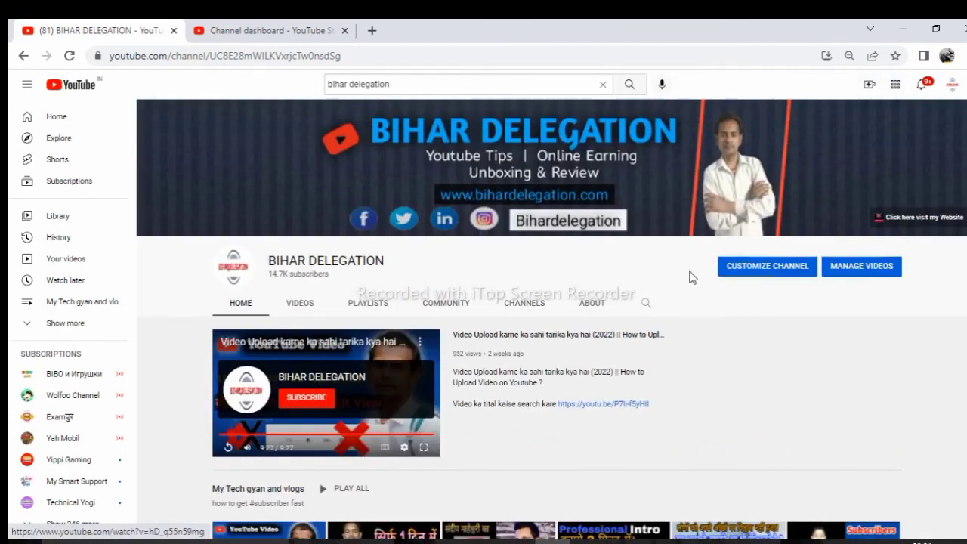
{"action": "scroll", "coordinate": [680, 301], "scroll_direction": "down", "scroll_amount": 3}
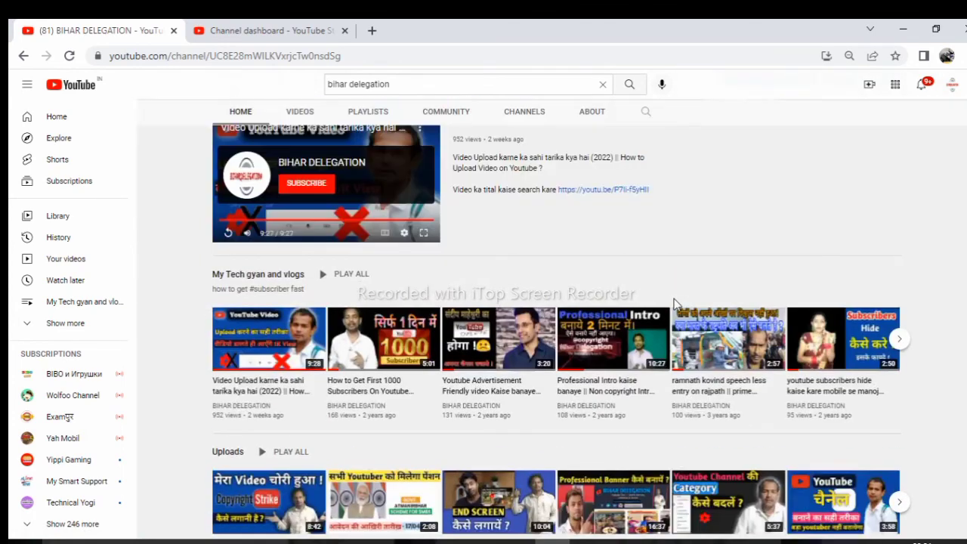
{"action": "scroll", "coordinate": [677, 304], "scroll_direction": "up", "scroll_amount": 3}
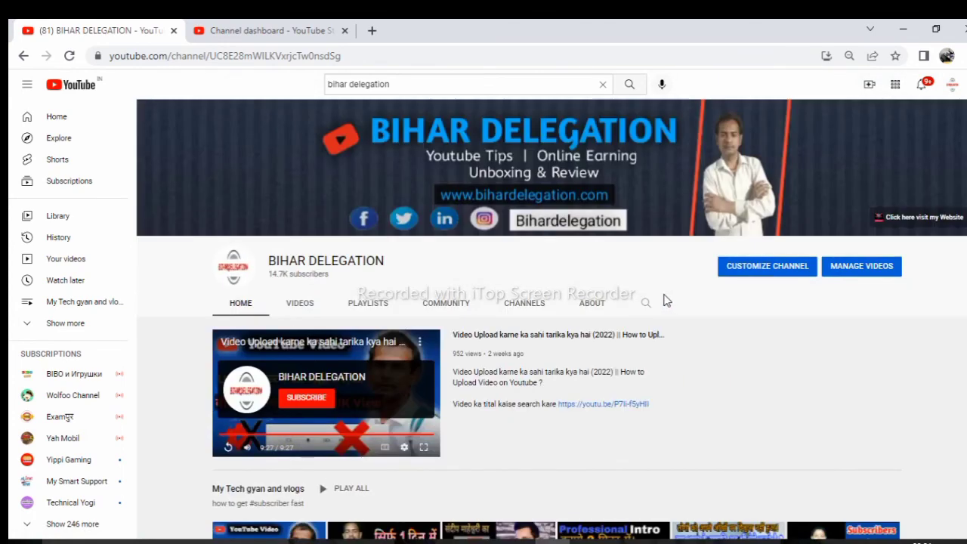